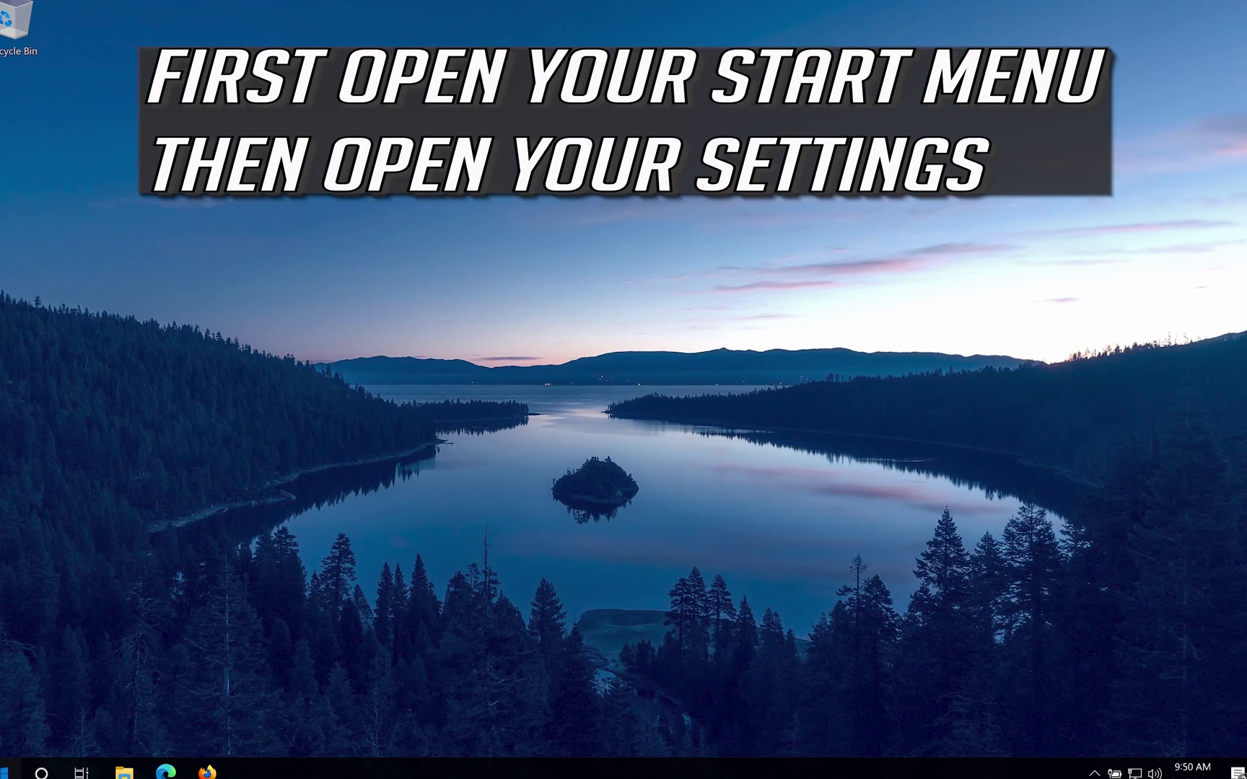
Open Windows Settings from the Start menu.
{"action": "left_click", "coordinate": [10, 771]}
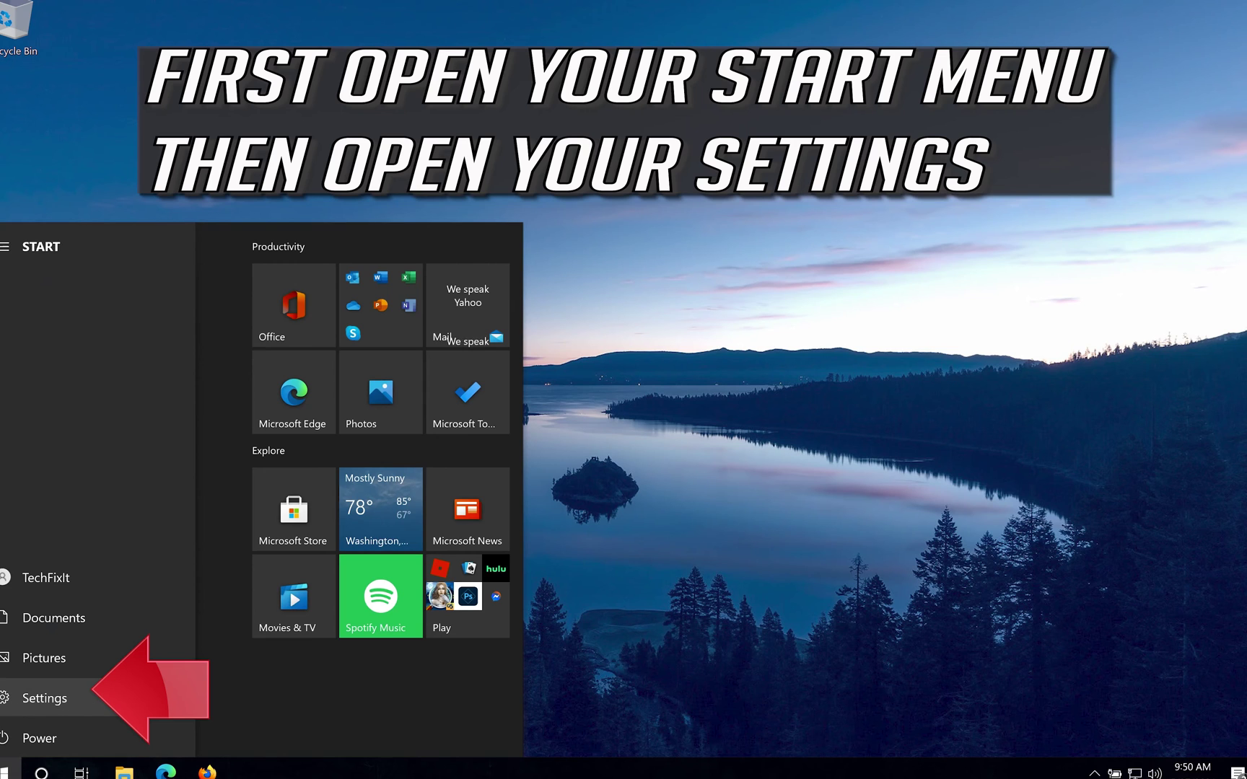
{"action": "left_click", "coordinate": [127, 694]}
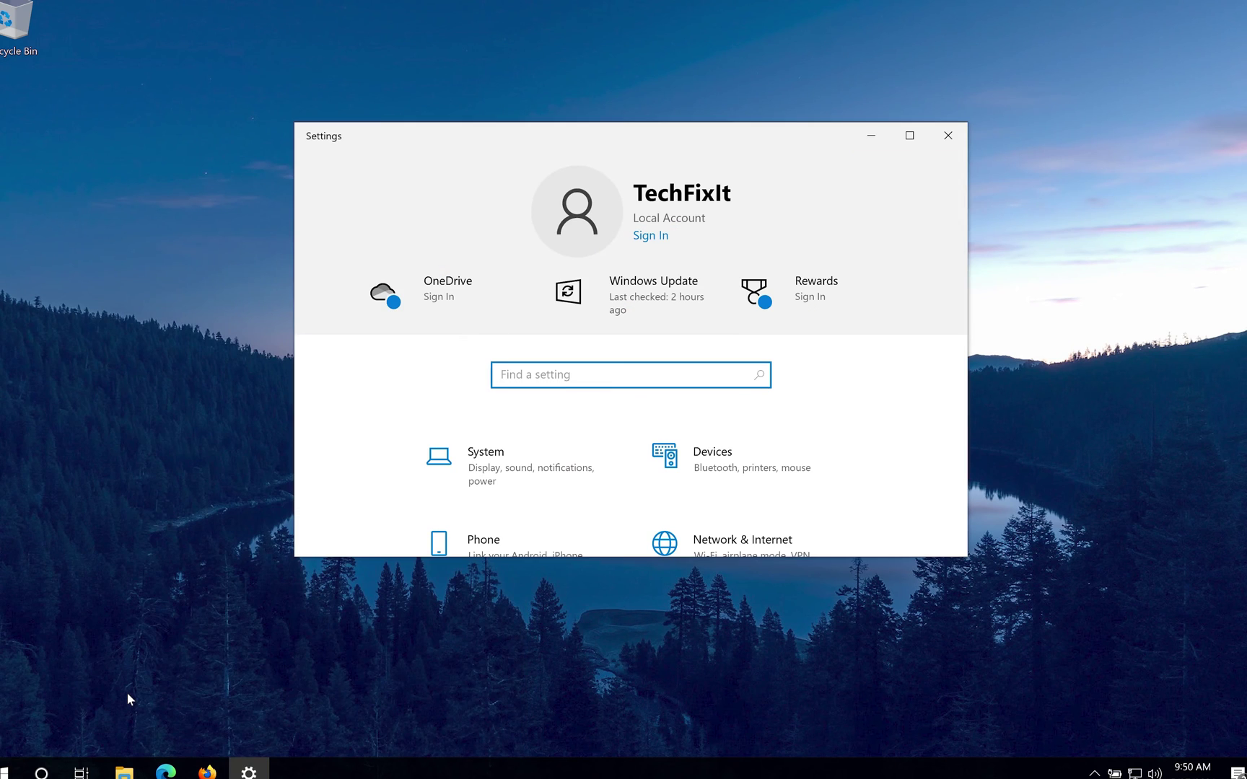
{"action": "scroll", "coordinate": [721, 468], "scroll_direction": "down", "scroll_amount": 3}
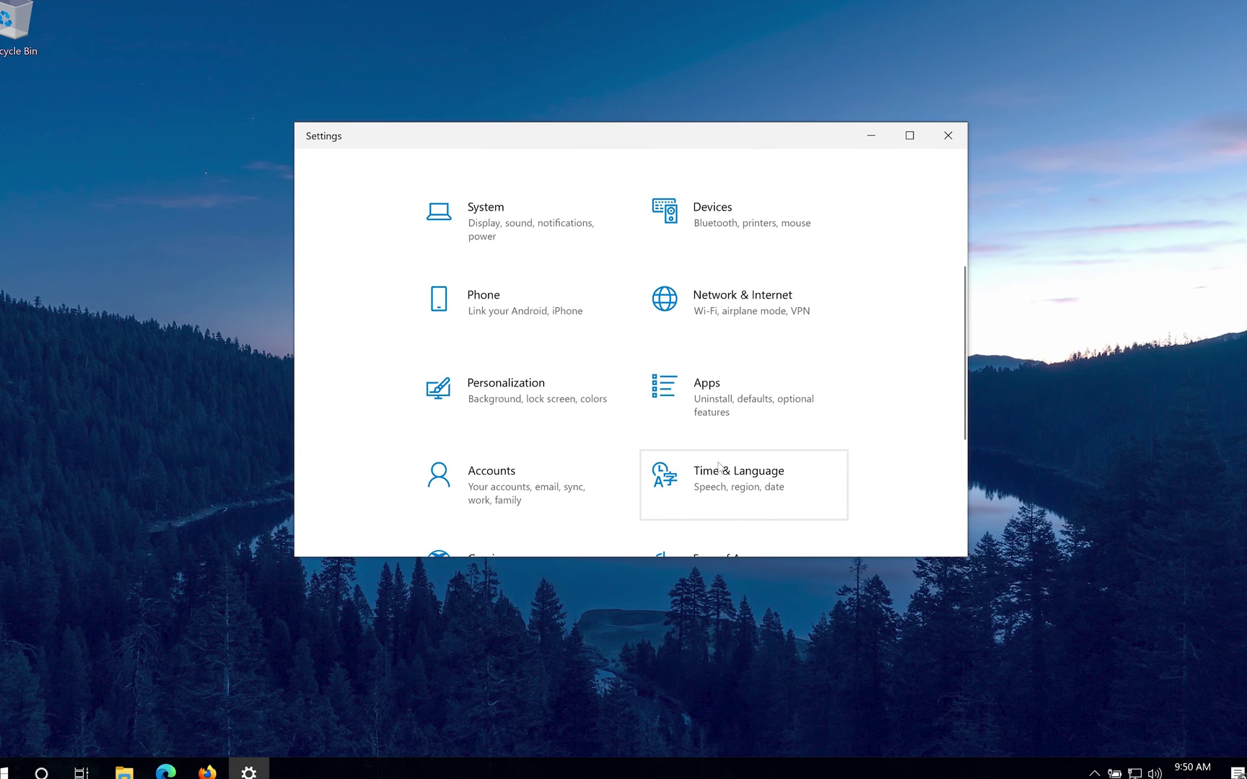
{"action": "scroll", "coordinate": [721, 467], "scroll_direction": "down", "scroll_amount": 1}
{"action": "scroll", "coordinate": [721, 468], "scroll_direction": "down", "scroll_amount": 2}
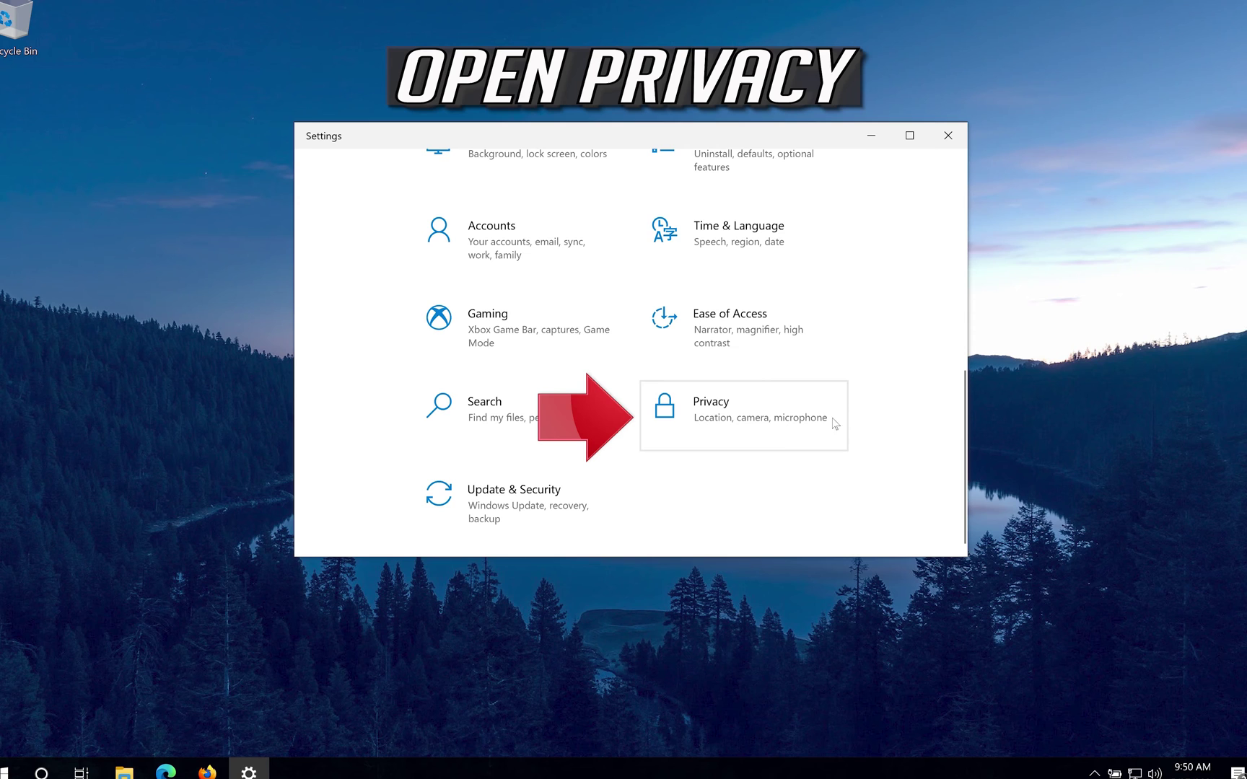
Go to Privacy and select the Camera page under App permissions.
{"action": "left_click", "coordinate": [794, 431]}
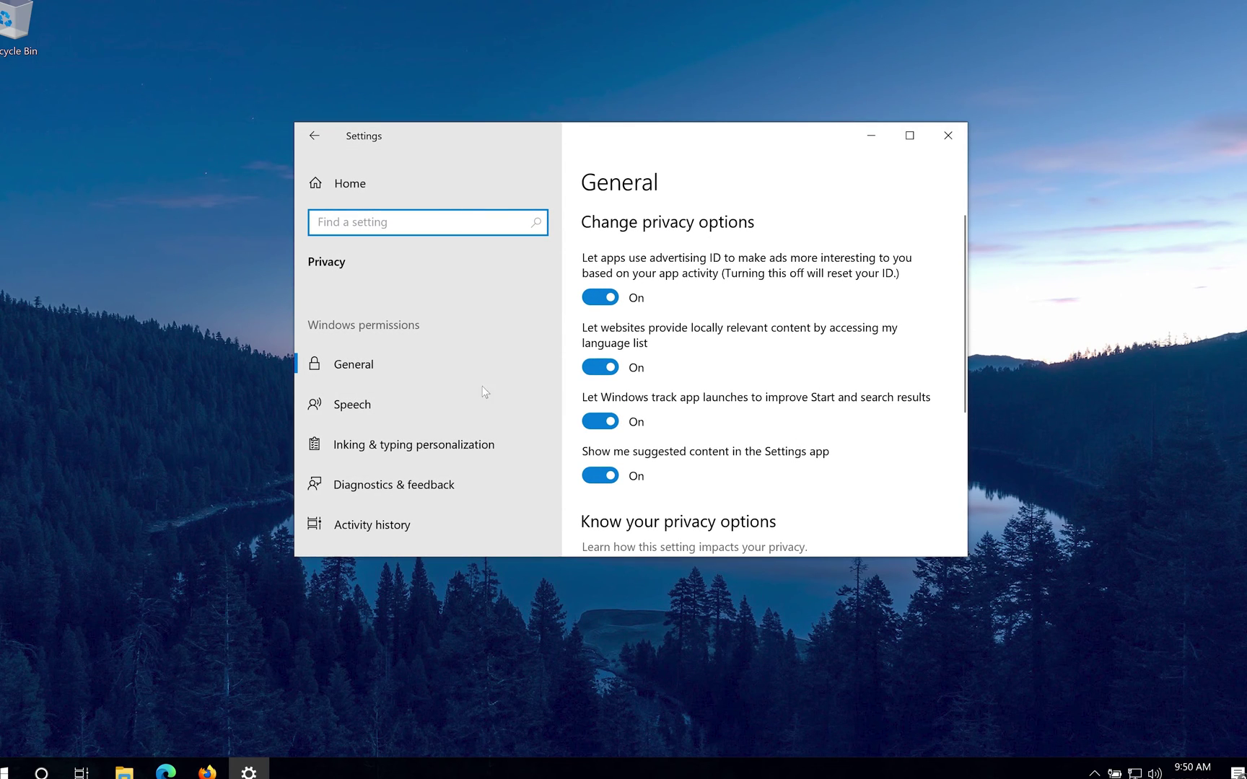
{"action": "scroll", "coordinate": [413, 385], "scroll_direction": "down", "scroll_amount": 3}
{"action": "scroll", "coordinate": [413, 385], "scroll_direction": "down", "scroll_amount": 1}
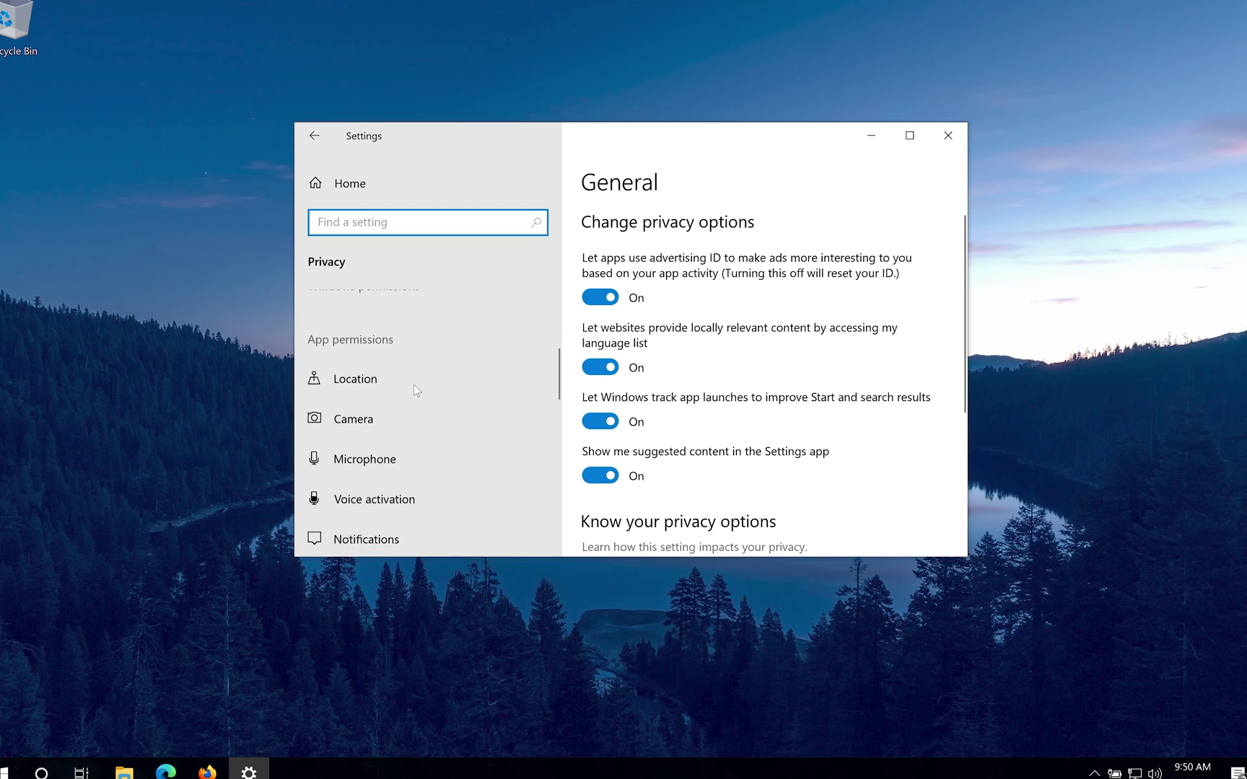
{"action": "left_click", "coordinate": [452, 416]}
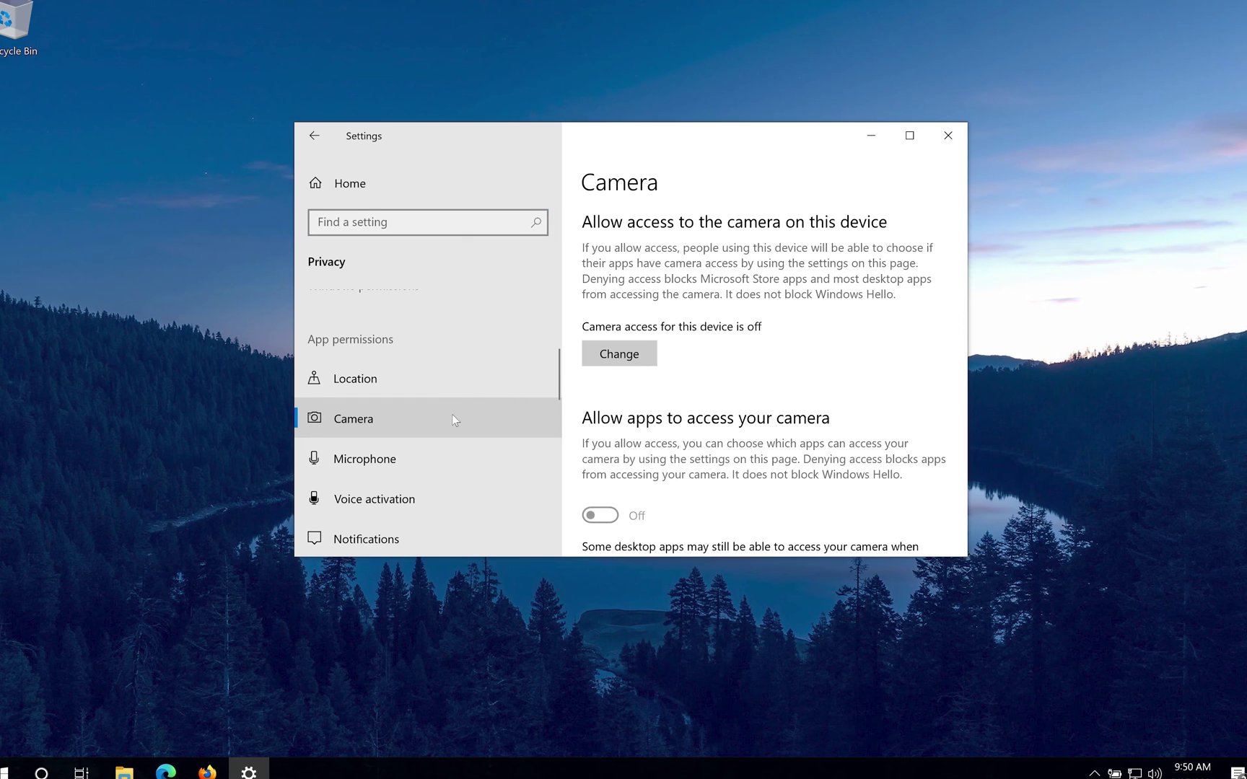
Switch 'Camera access for this device' to On and dismiss the flyout.
{"action": "left_click", "coordinate": [600, 367]}
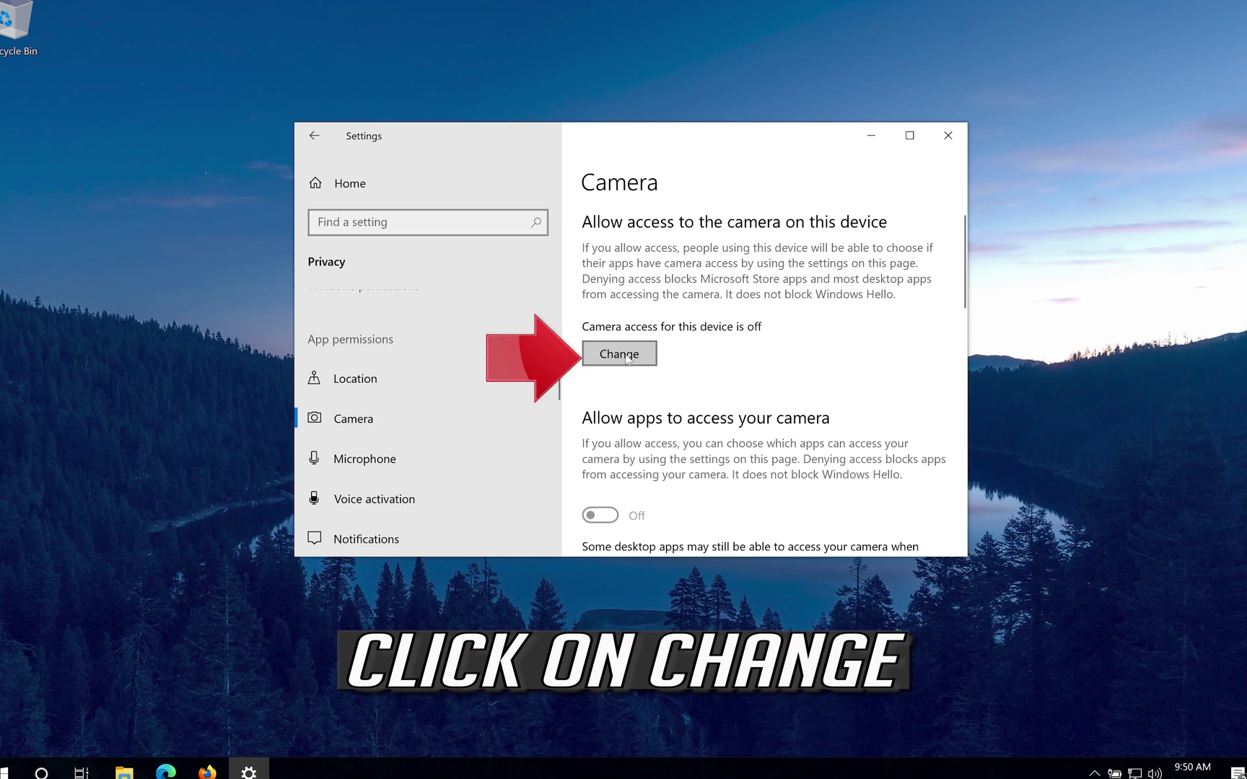
{"action": "left_click", "coordinate": [628, 358]}
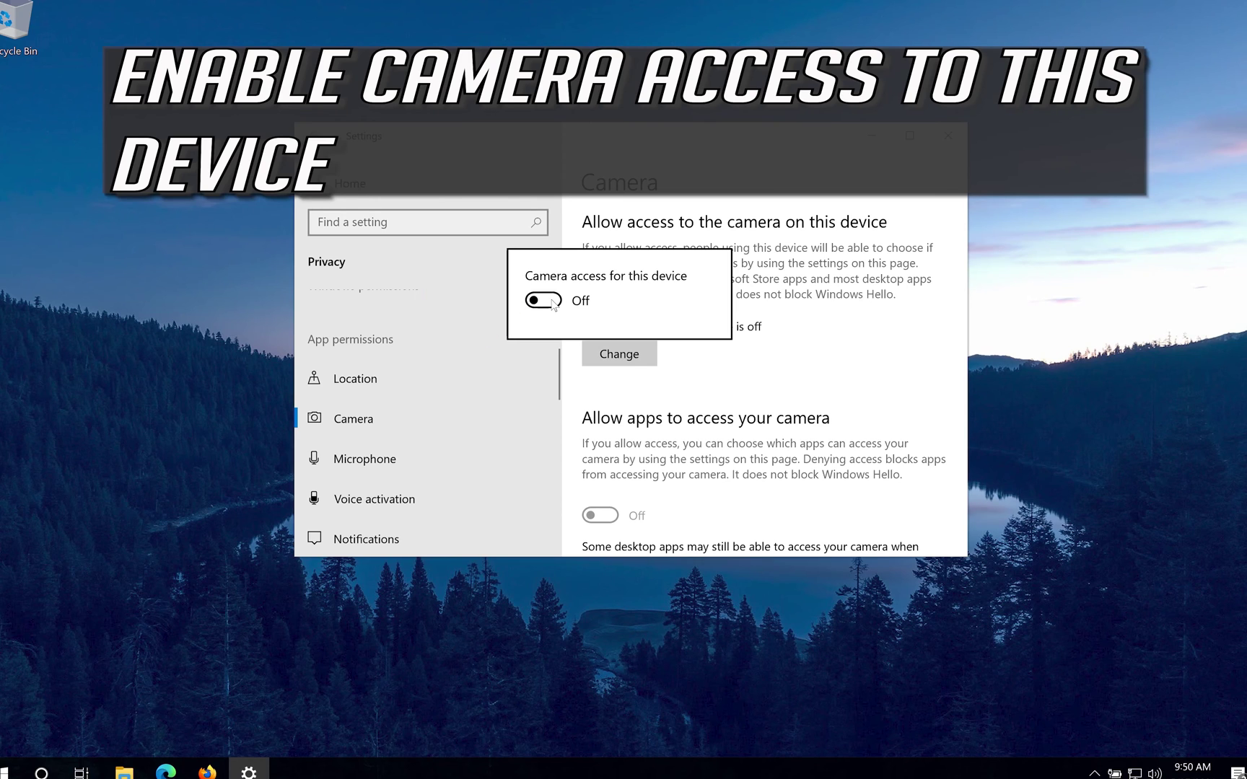
{"action": "left_click", "coordinate": [552, 302]}
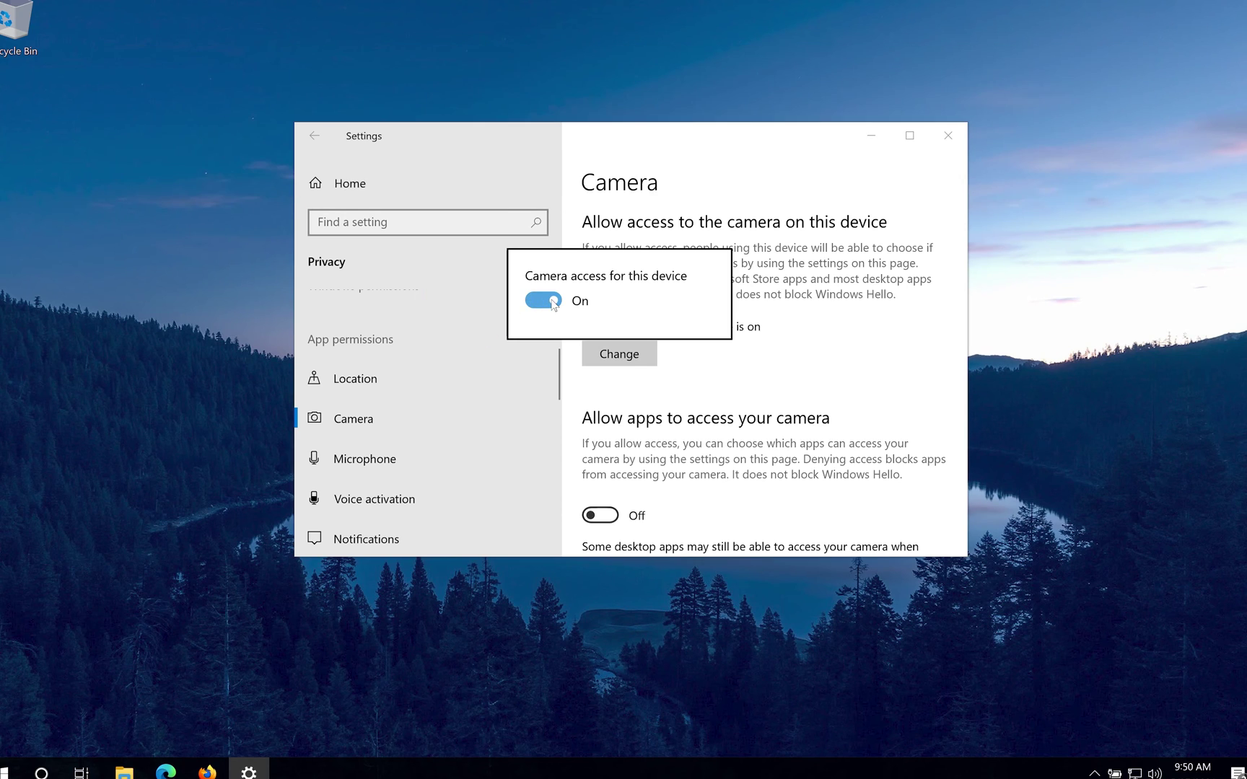
{"action": "left_click", "coordinate": [817, 330]}
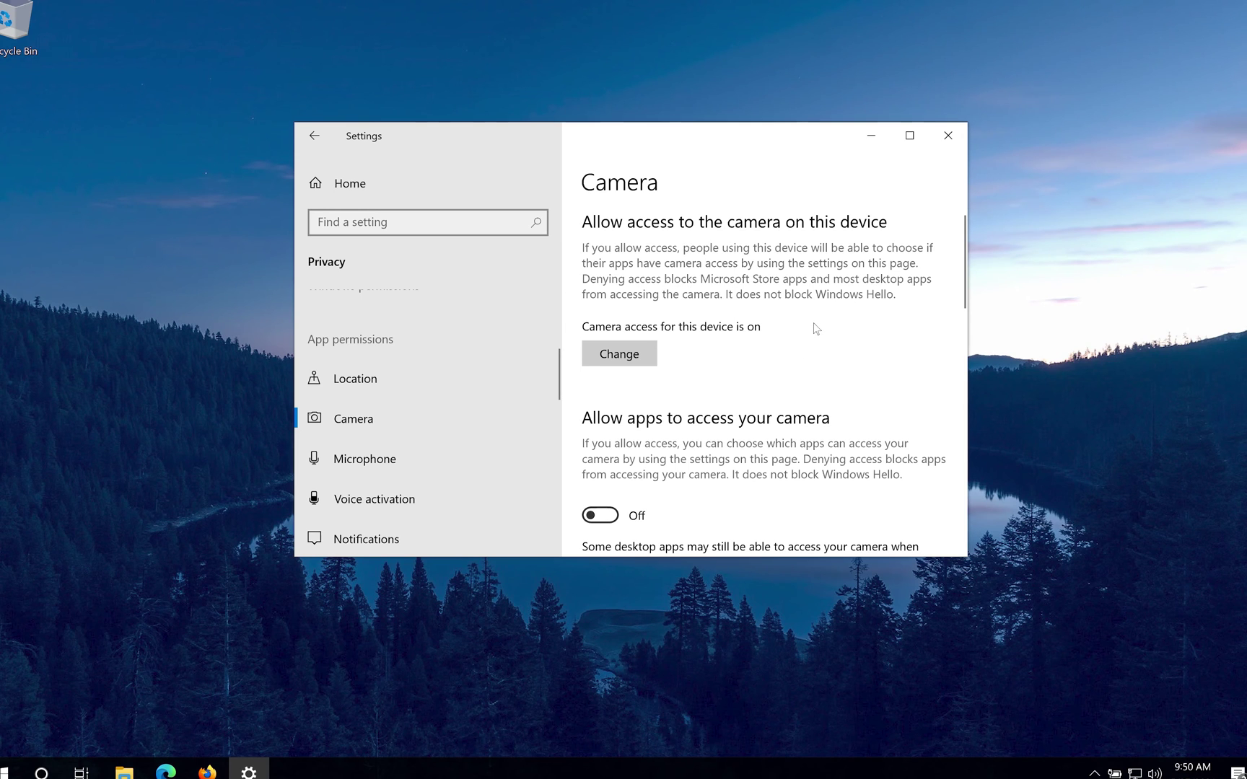
{"action": "scroll", "coordinate": [826, 346], "scroll_direction": "down", "scroll_amount": 1}
{"action": "scroll", "coordinate": [827, 353], "scroll_direction": "down", "scroll_amount": 2}
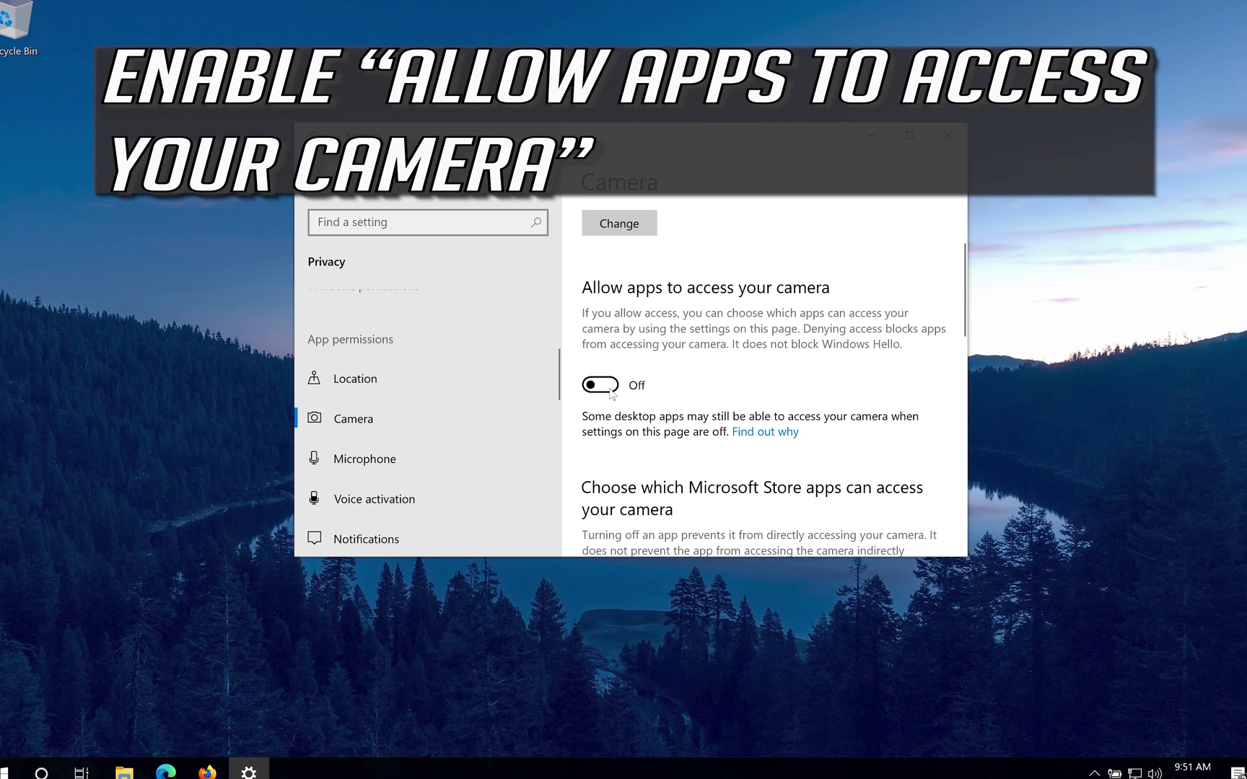
Switch 'Allow apps to access your camera' to On.
{"action": "left_click", "coordinate": [611, 393]}
{"action": "scroll", "coordinate": [787, 342], "scroll_direction": "down", "scroll_amount": 2}
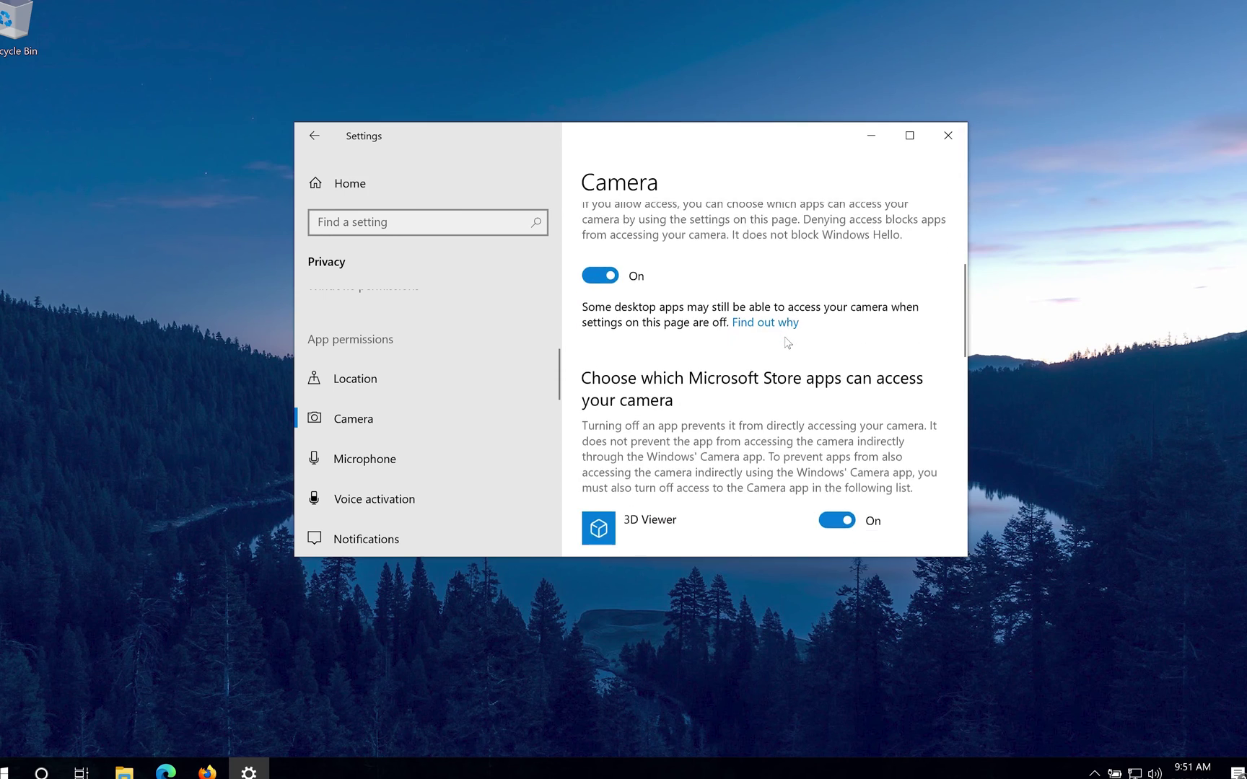
{"action": "scroll", "coordinate": [788, 343], "scroll_direction": "down", "scroll_amount": 3}
{"action": "scroll", "coordinate": [787, 342], "scroll_direction": "down", "scroll_amount": 2}
{"action": "scroll", "coordinate": [740, 312], "scroll_direction": "down", "scroll_amount": 2}
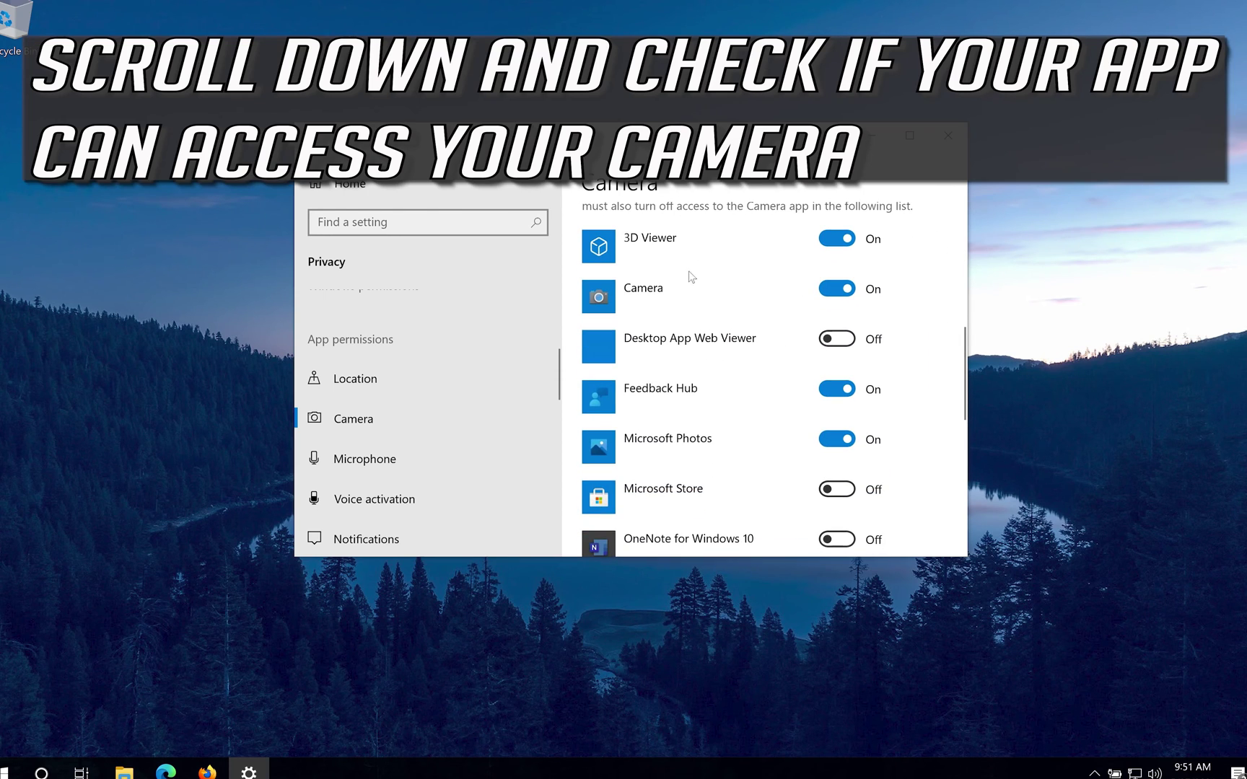
{"action": "scroll", "coordinate": [707, 456], "scroll_direction": "down", "scroll_amount": 3}
{"action": "scroll", "coordinate": [717, 390], "scroll_direction": "down", "scroll_amount": 2}
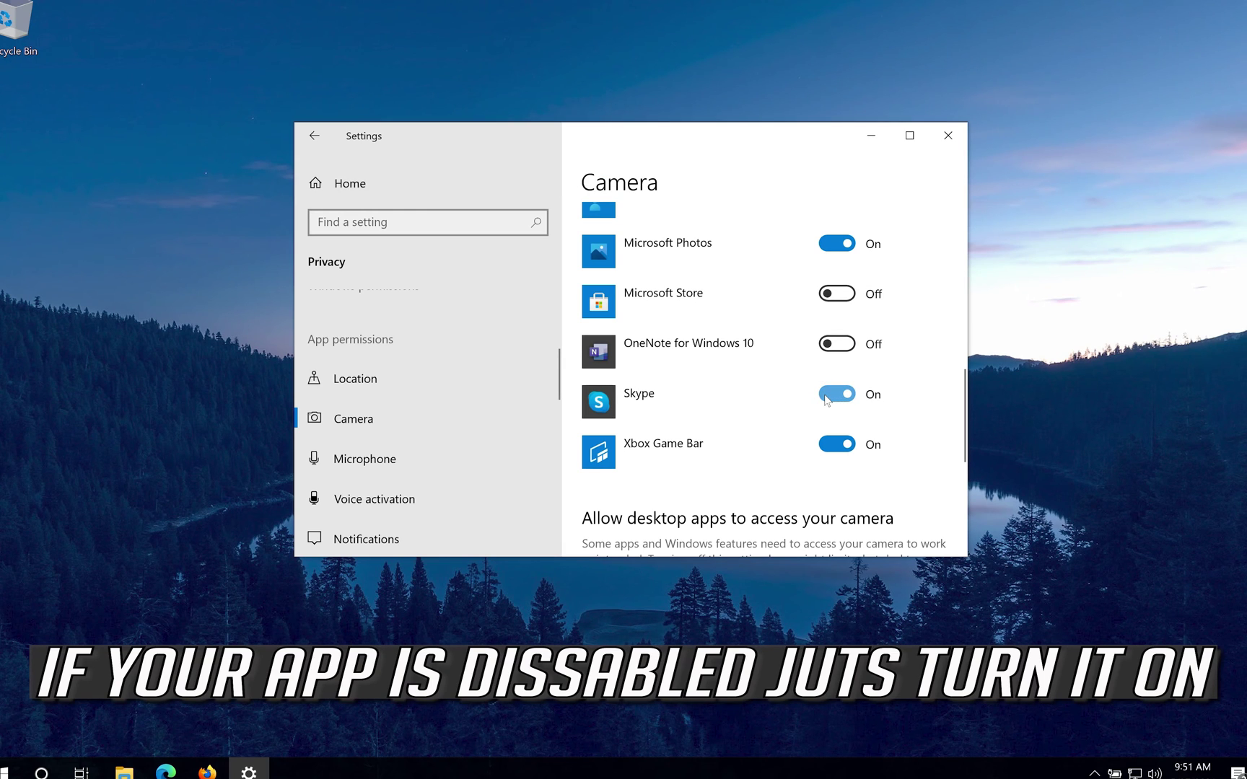
{"action": "scroll", "coordinate": [825, 399], "scroll_direction": "down", "scroll_amount": 3}
{"action": "scroll", "coordinate": [826, 400], "scroll_direction": "down", "scroll_amount": 2}
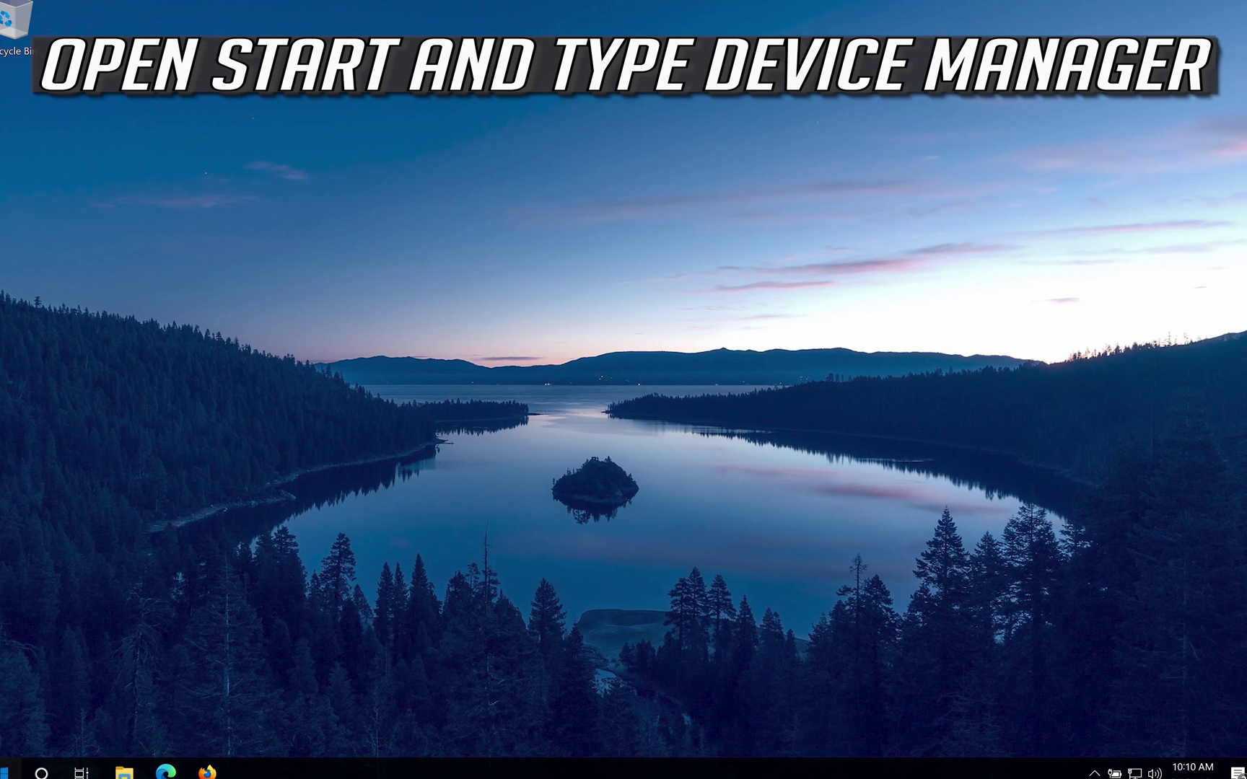
Bring up the Start menu to search for 'device manager'.
{"action": "left_click", "coordinate": [9, 769]}
{"action": "type", "text": "d"}
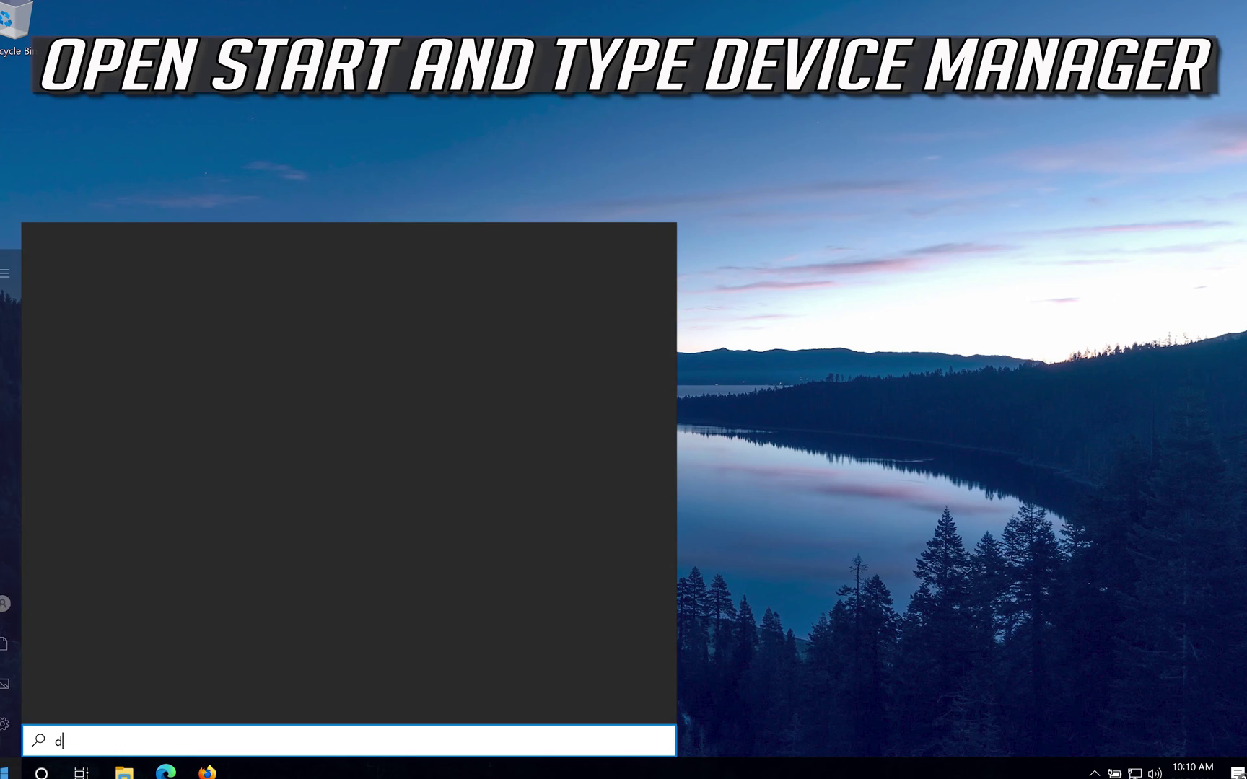
{"action": "type", "text": "evice mana"}
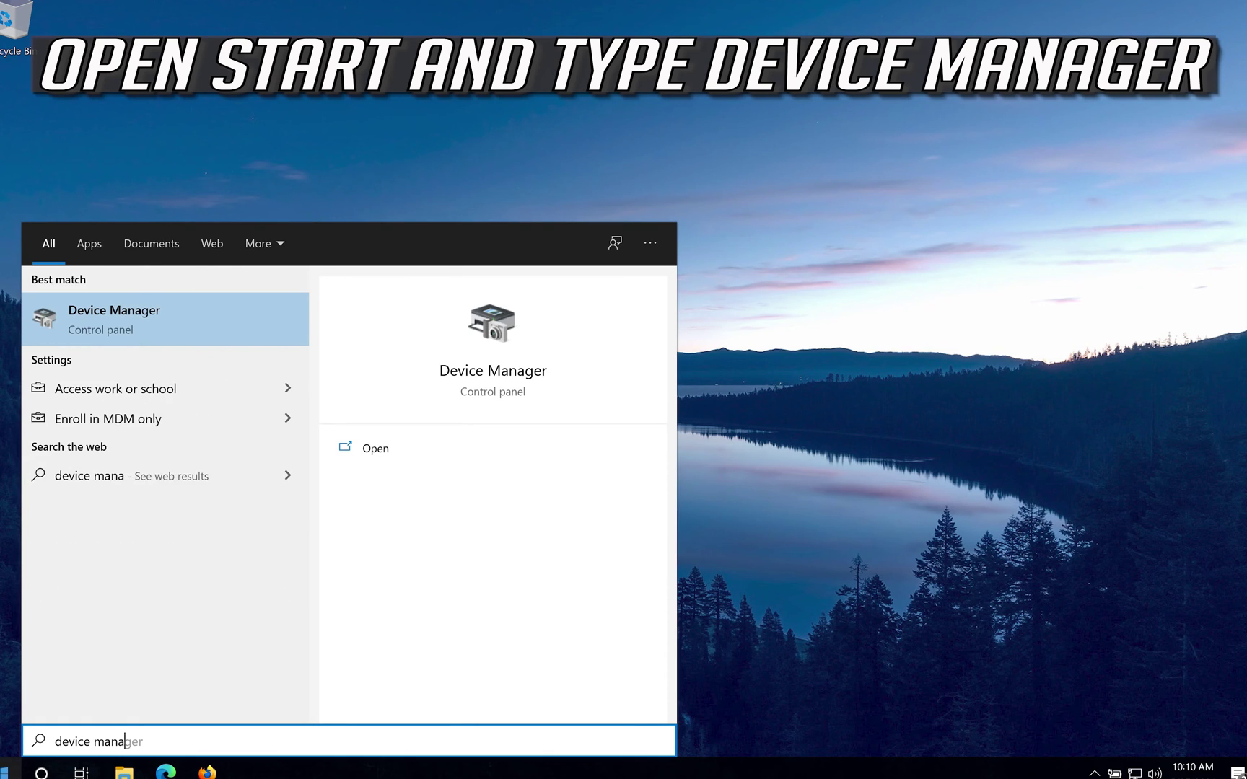
{"action": "type", "text": "ger"}
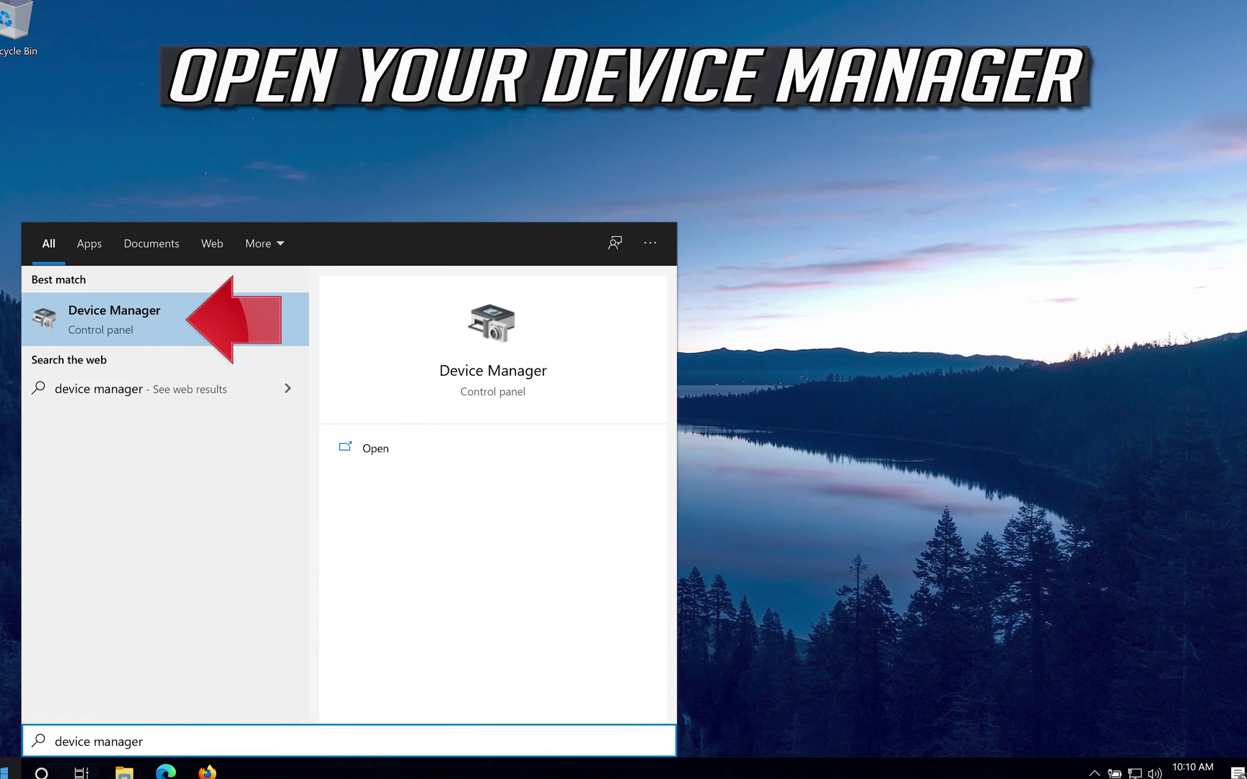
Open Device Manager and show the VirtualBox Webcam's Properties on the Driver tab.
{"action": "left_click", "coordinate": [200, 315]}
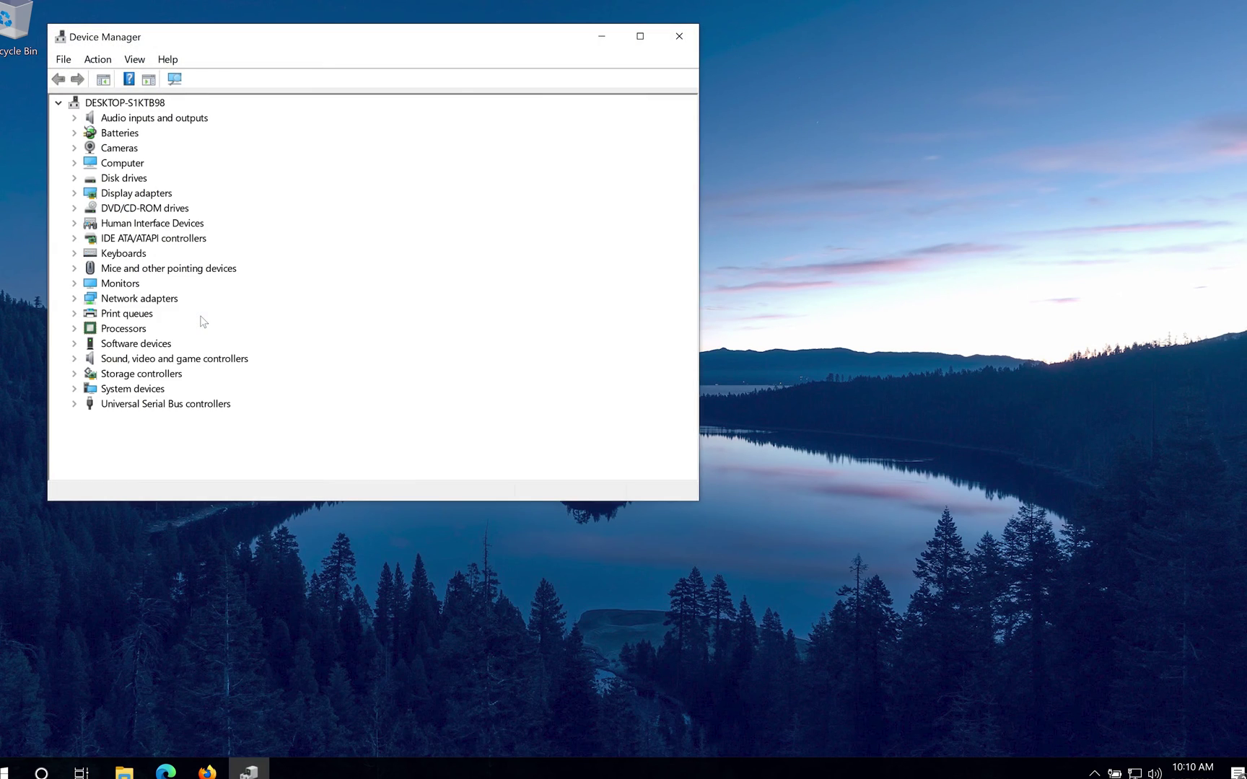
{"action": "mouse_move", "coordinate": [288, 44]}
{"action": "left_mouse_down"}
{"action": "mouse_move", "coordinate": [601, 139]}
{"action": "mouse_move", "coordinate": [586, 115]}
{"action": "left_mouse_up"}
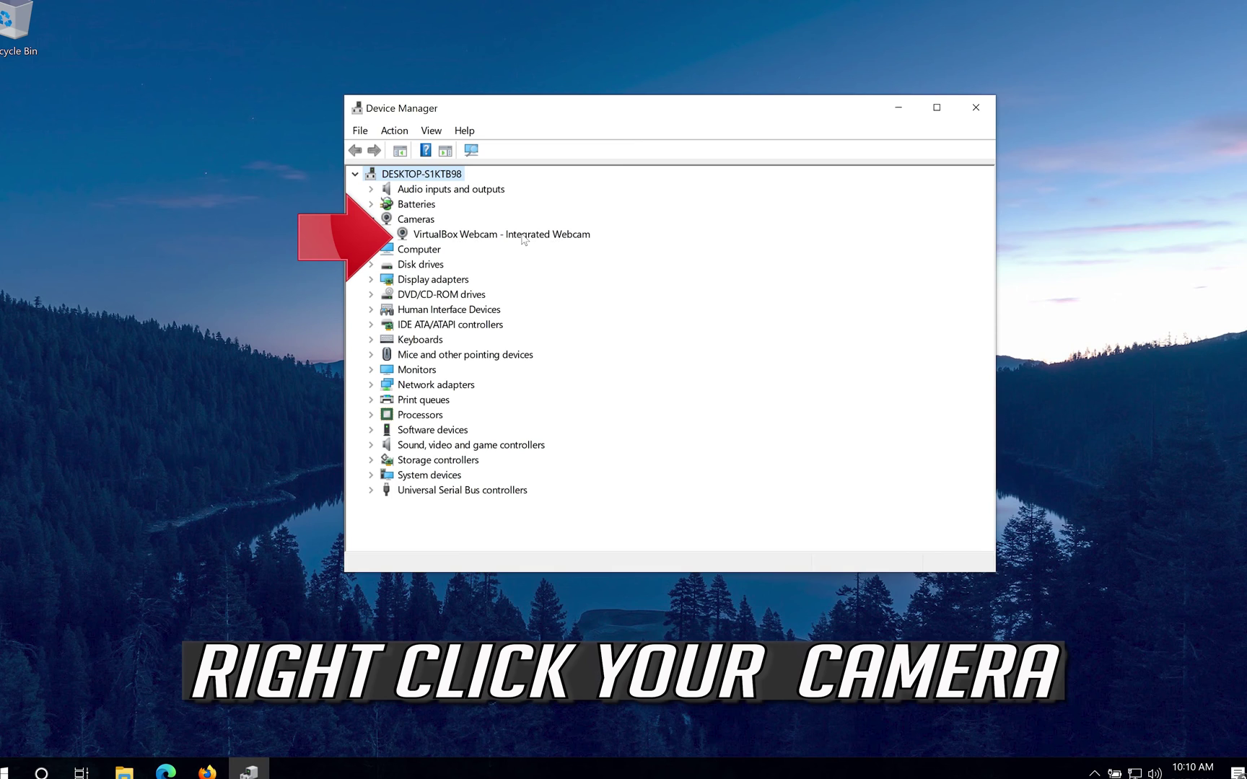
{"action": "right_click", "coordinate": [523, 236]}
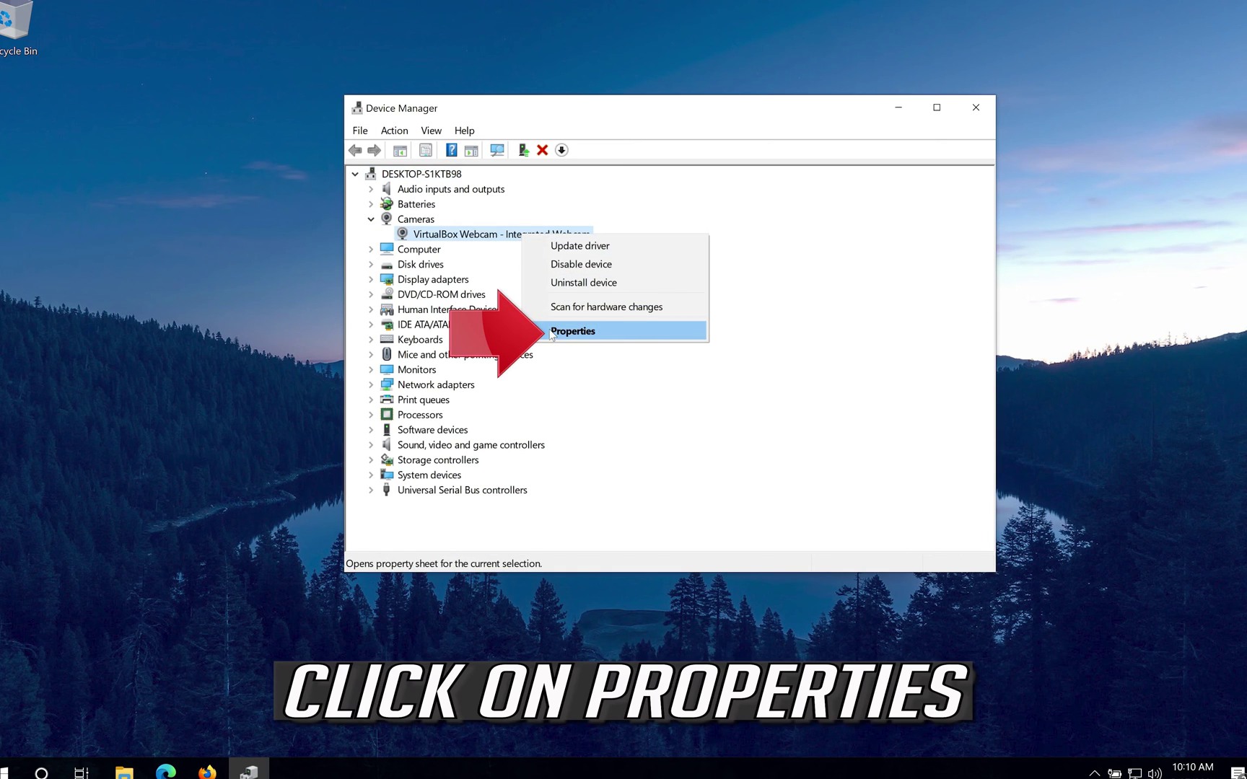
{"action": "left_click", "coordinate": [613, 339]}
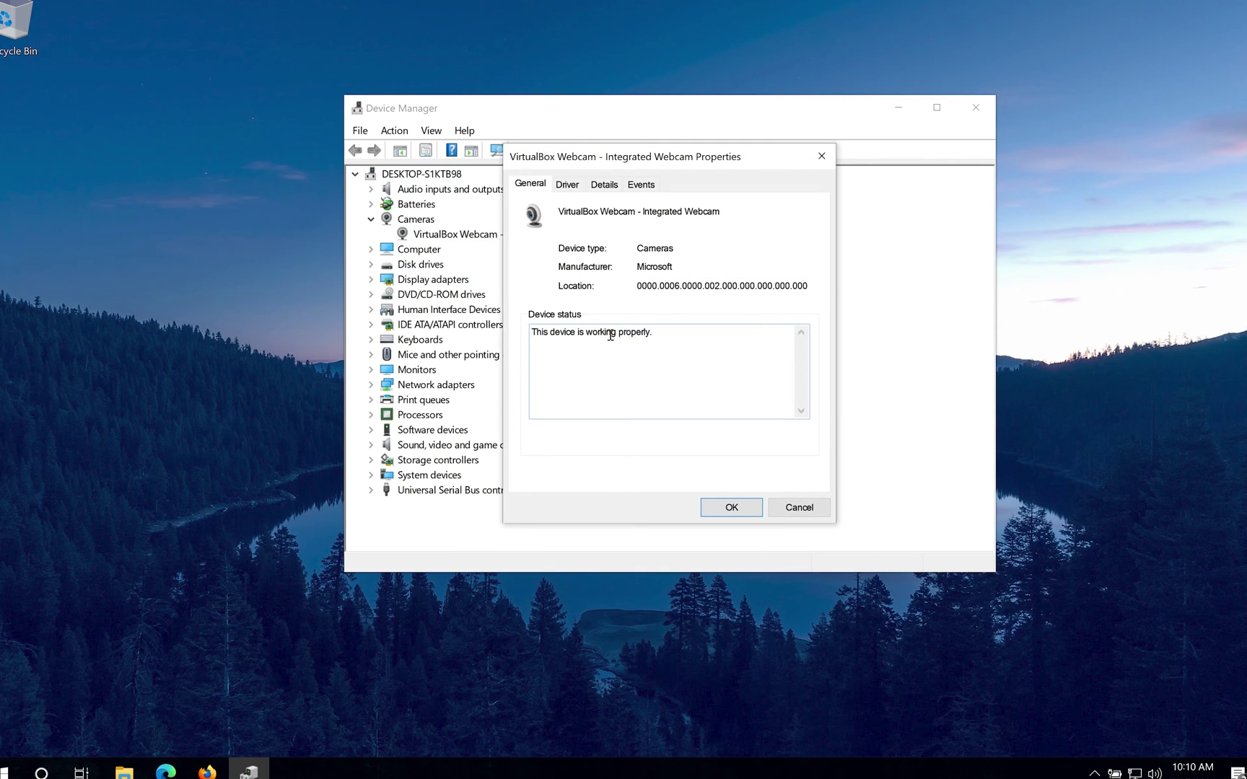
{"action": "left_click", "coordinate": [577, 187]}
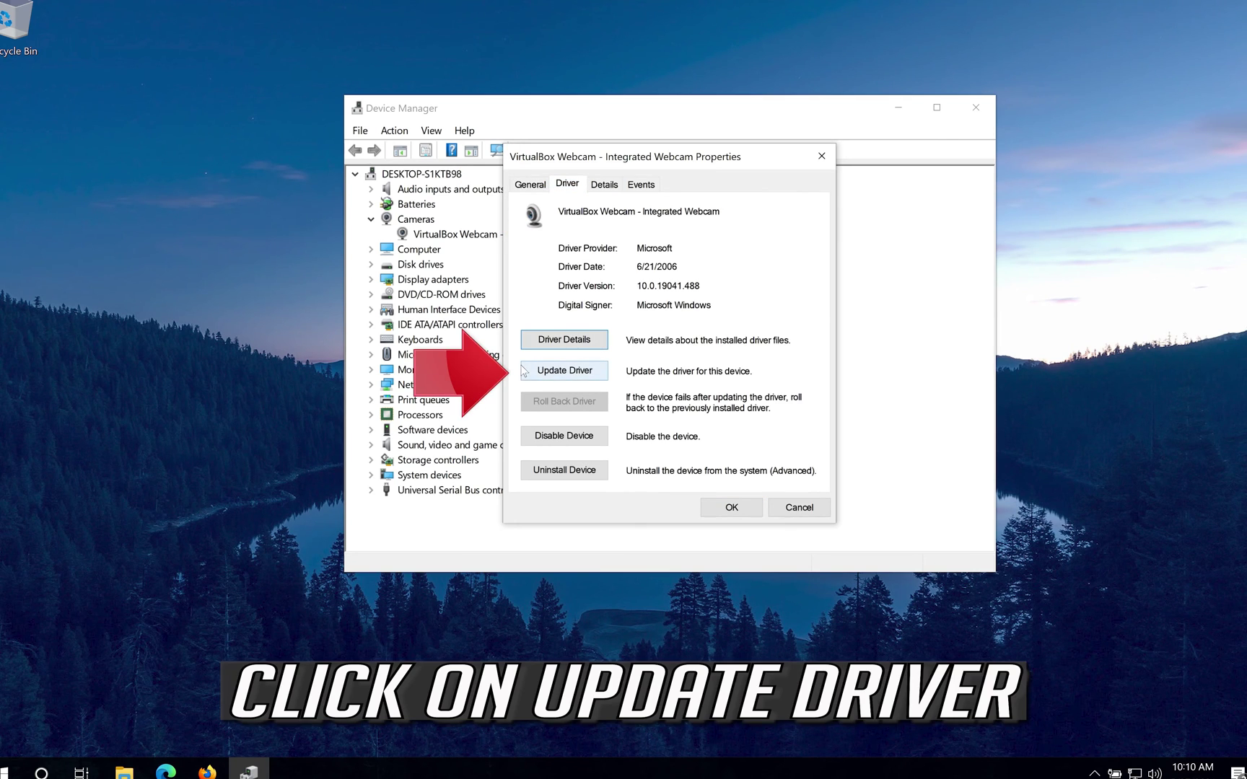
{"action": "left_click", "coordinate": [564, 371]}
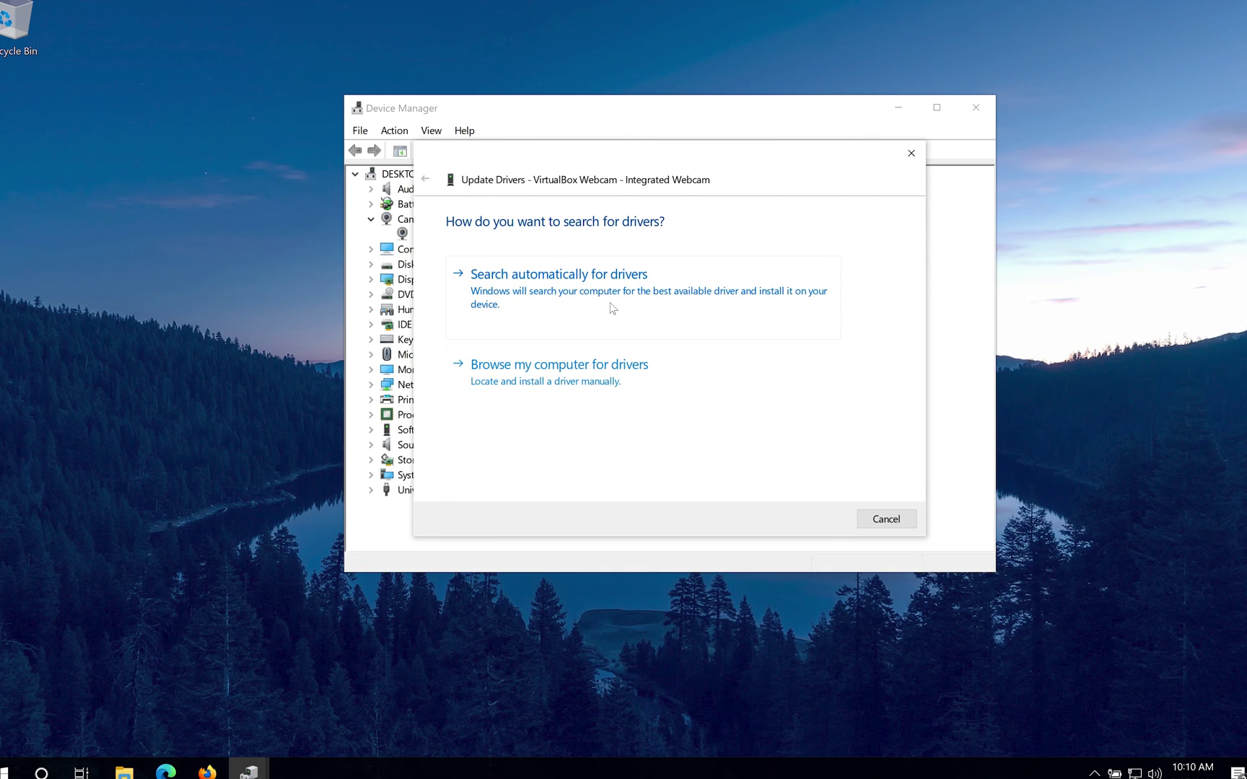
{"action": "left_click", "coordinate": [611, 309]}
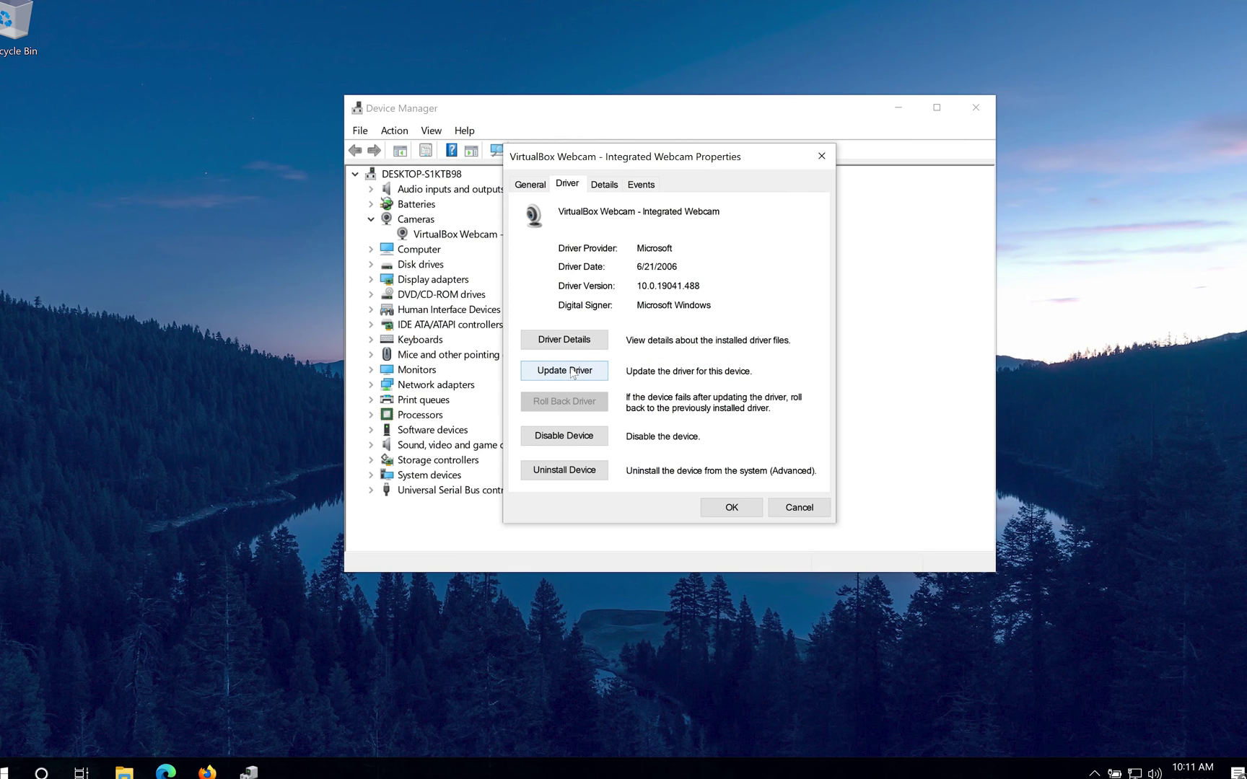
Manually install the USB Video Device driver for the webcam, then close both dialogs.
{"action": "left_click", "coordinate": [572, 374]}
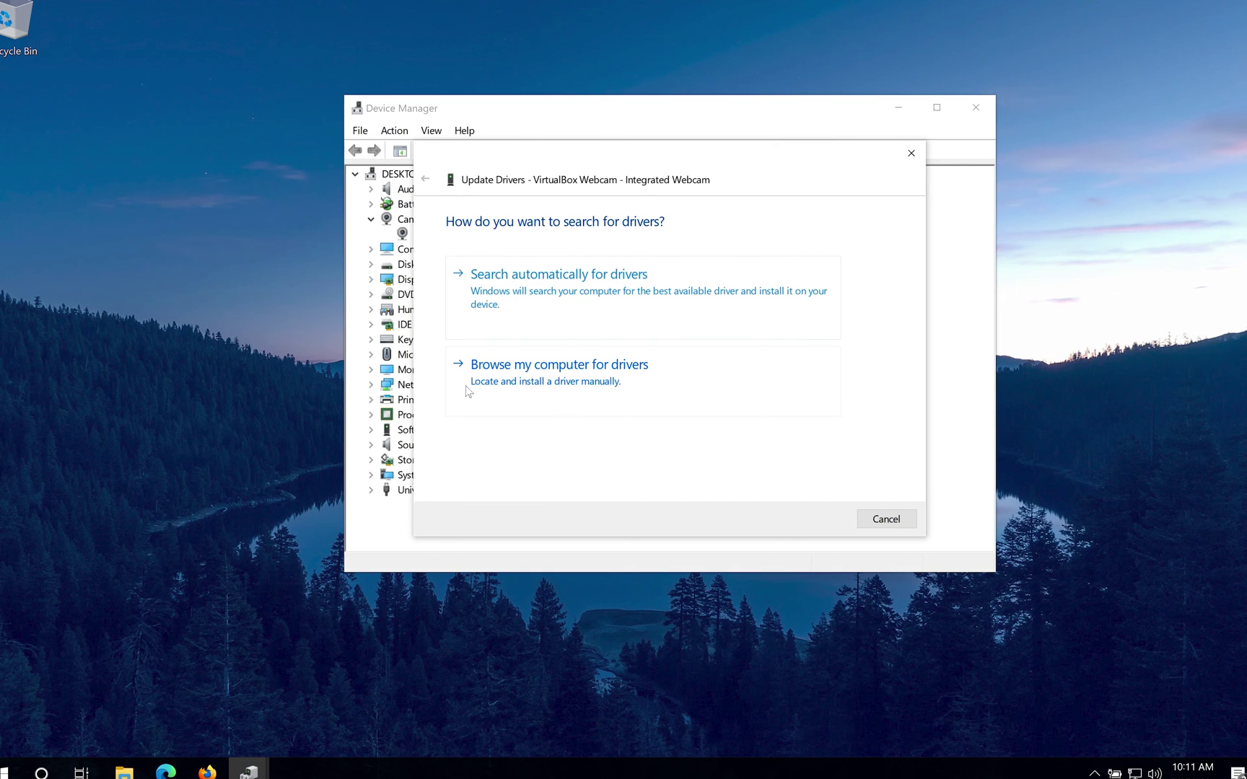
{"action": "left_click", "coordinate": [564, 405]}
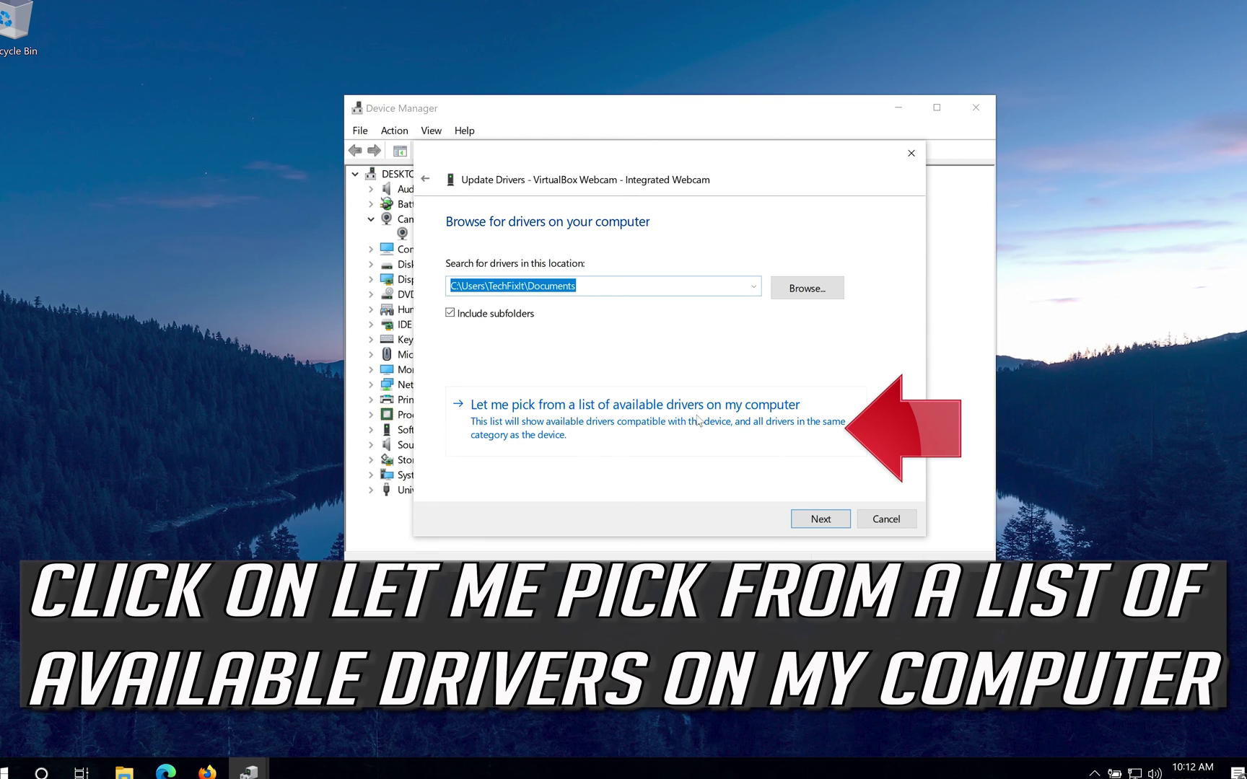
{"action": "left_click", "coordinate": [565, 423]}
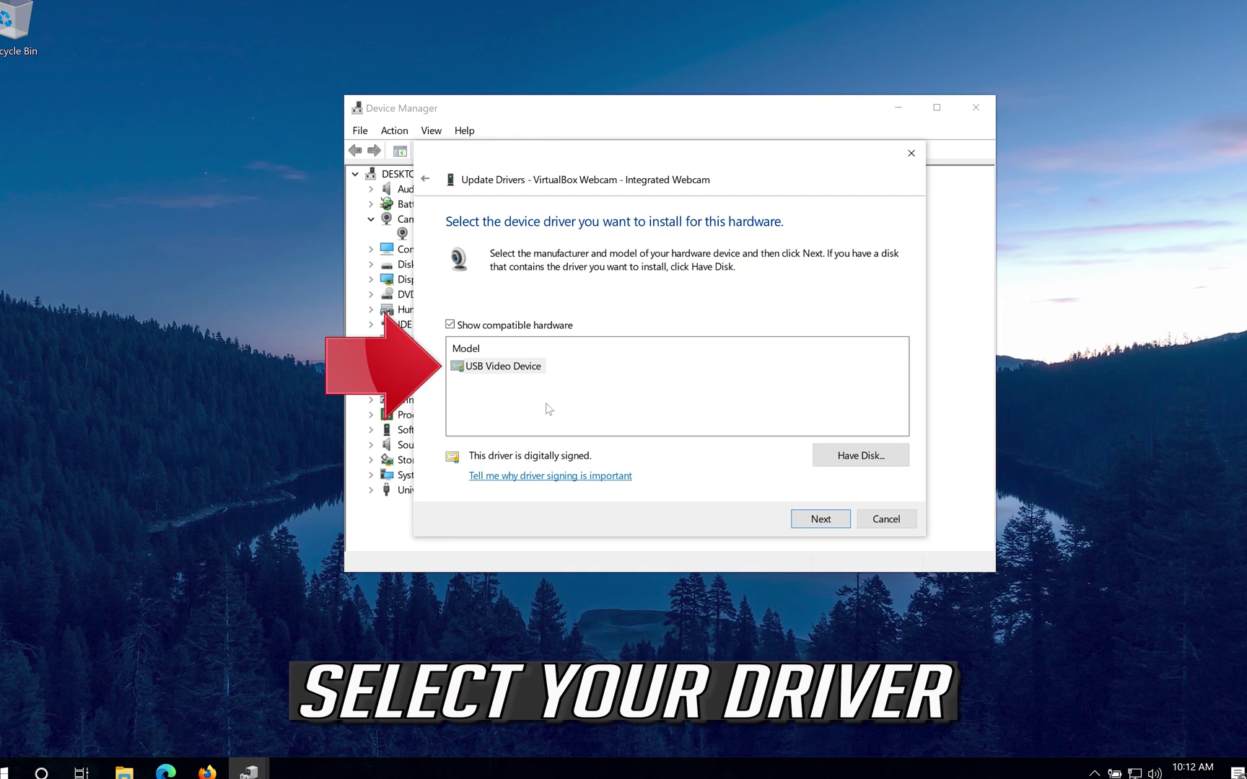
{"action": "left_click", "coordinate": [478, 368]}
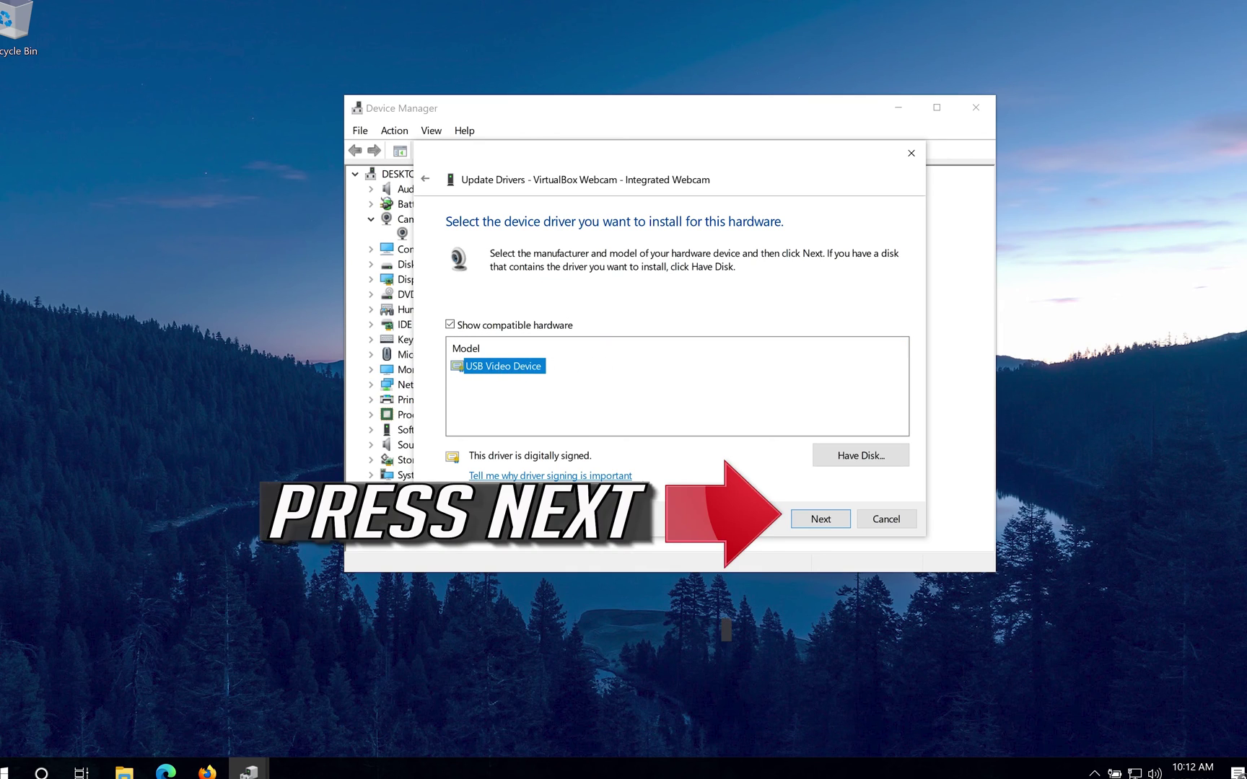
{"action": "left_click", "coordinate": [821, 522]}
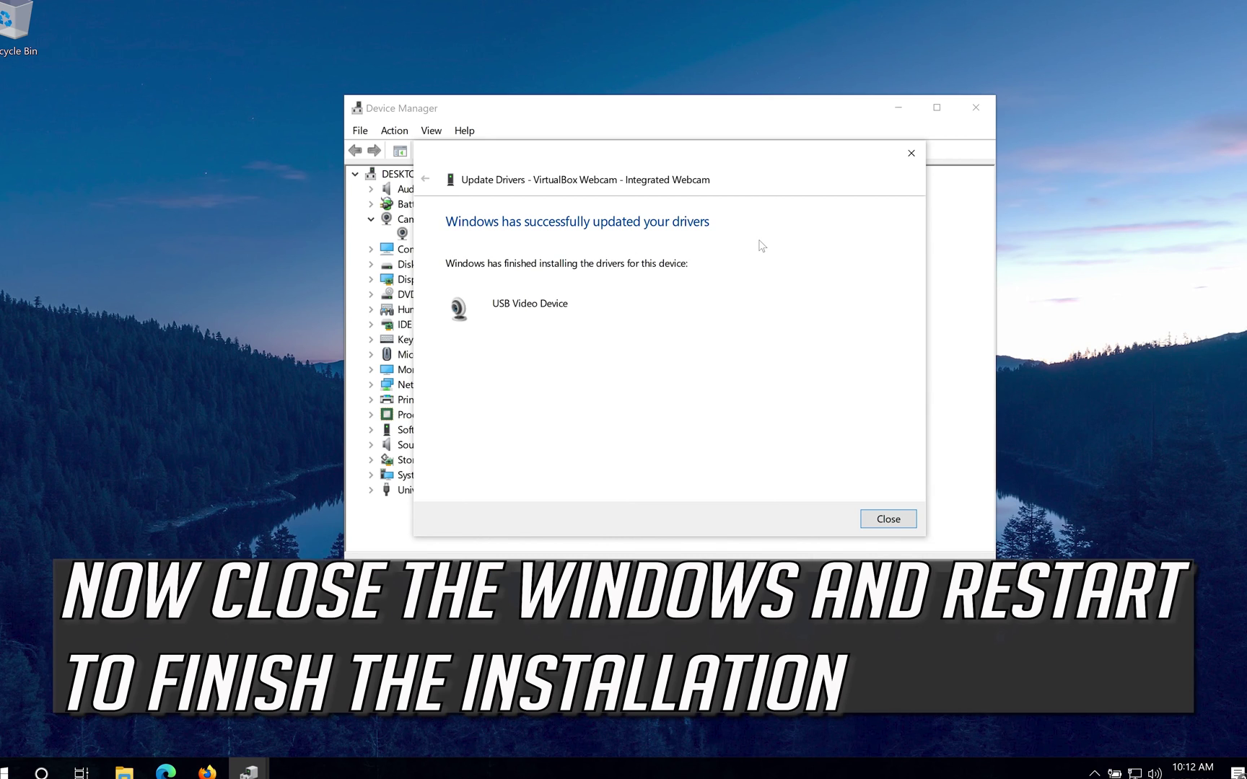
{"action": "left_click", "coordinate": [894, 517]}
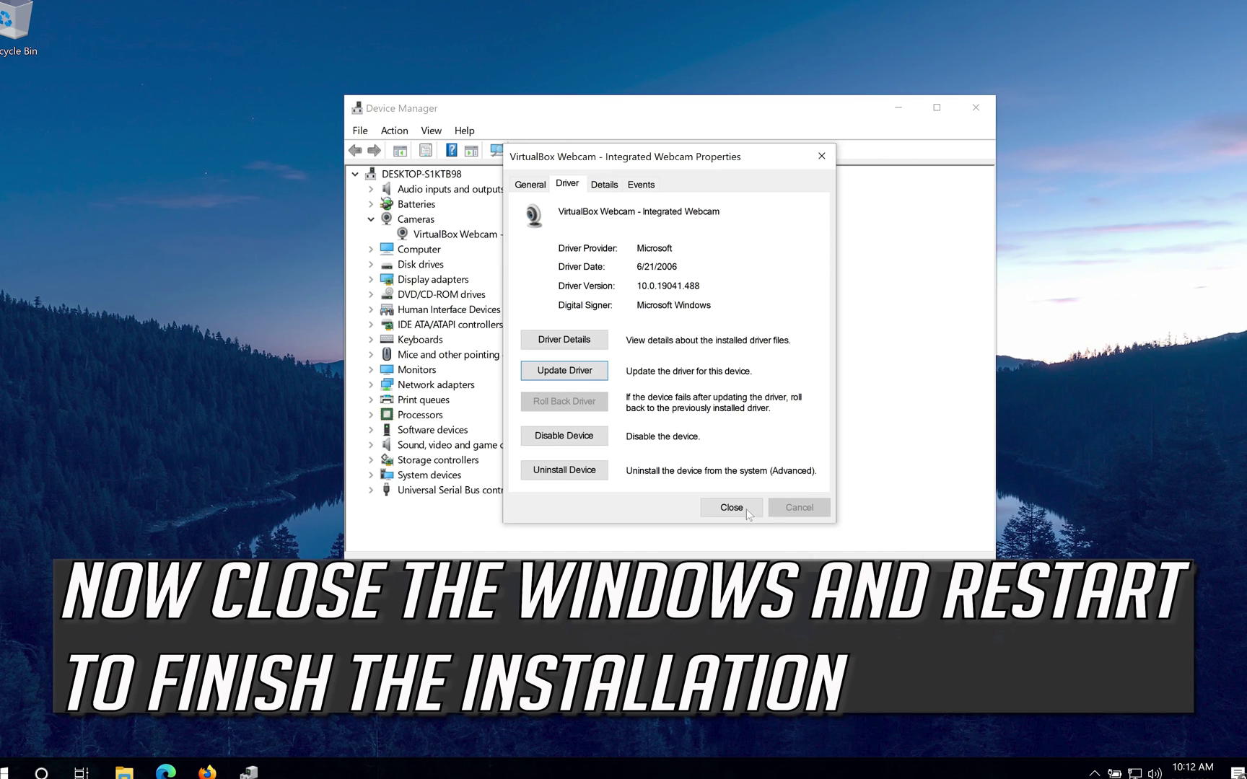
{"action": "left_click", "coordinate": [731, 507]}
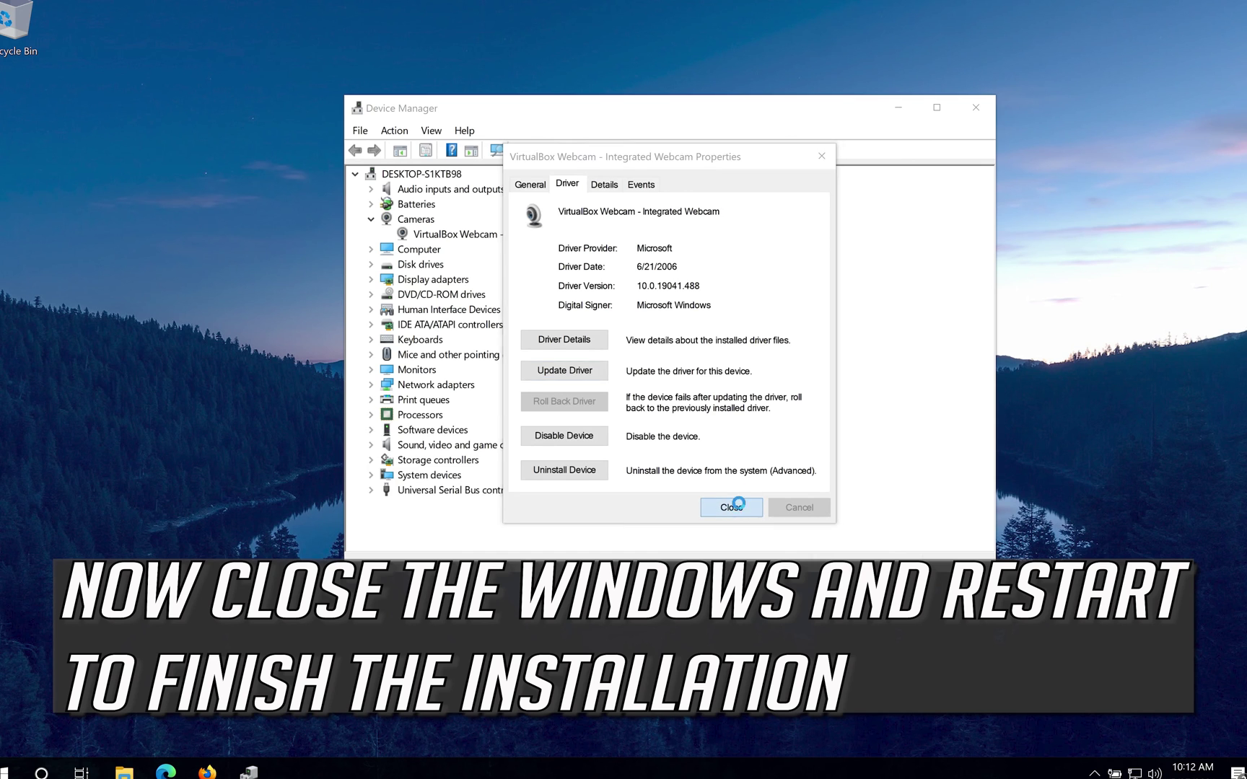
Close Device Manager and restart Windows from the Start menu's power options.
{"action": "left_click", "coordinate": [976, 107]}
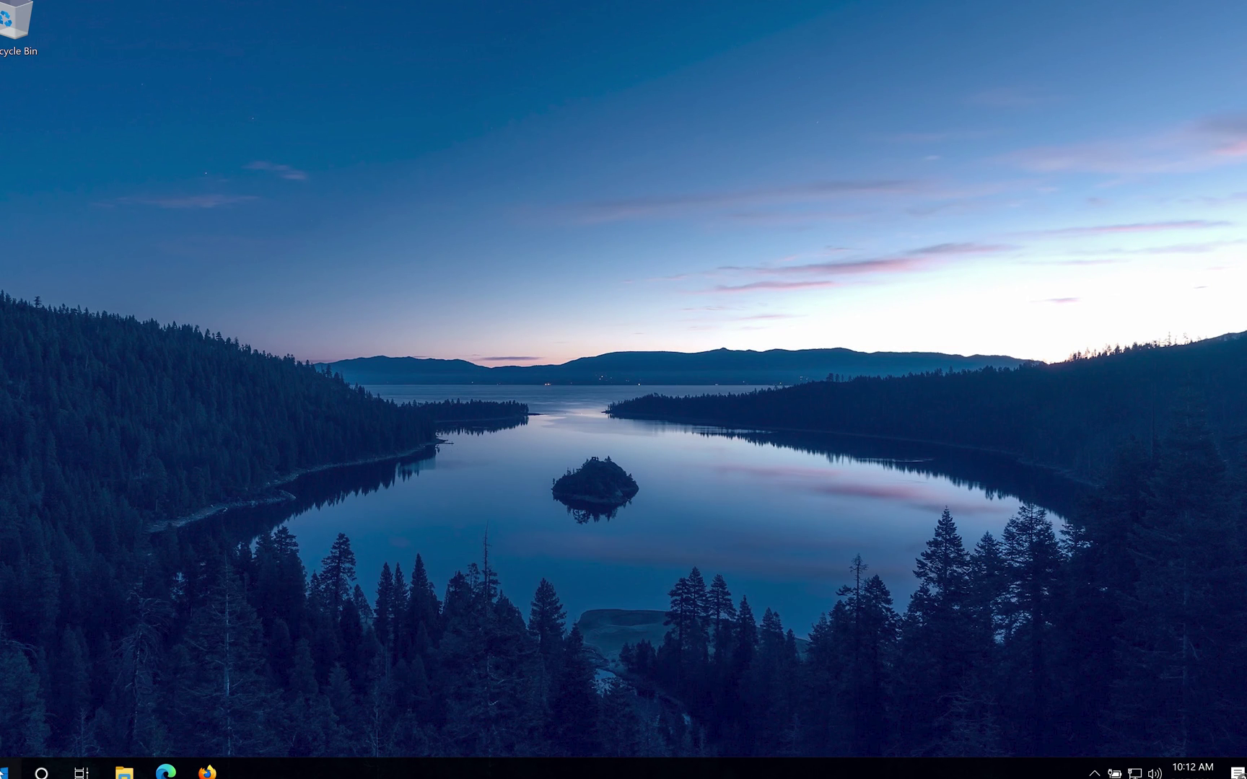
{"action": "left_click", "coordinate": [7, 770]}
{"action": "left_click", "coordinate": [5, 737]}
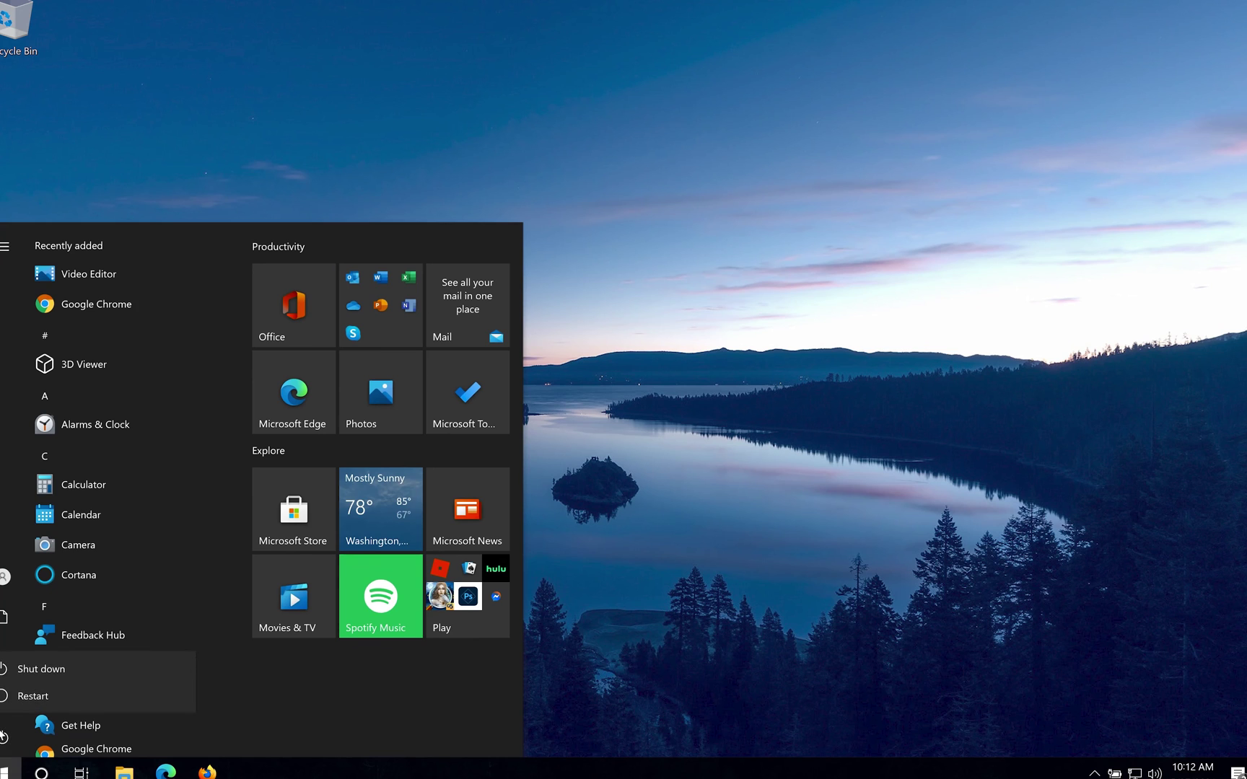
{"action": "left_click", "coordinate": [28, 691]}
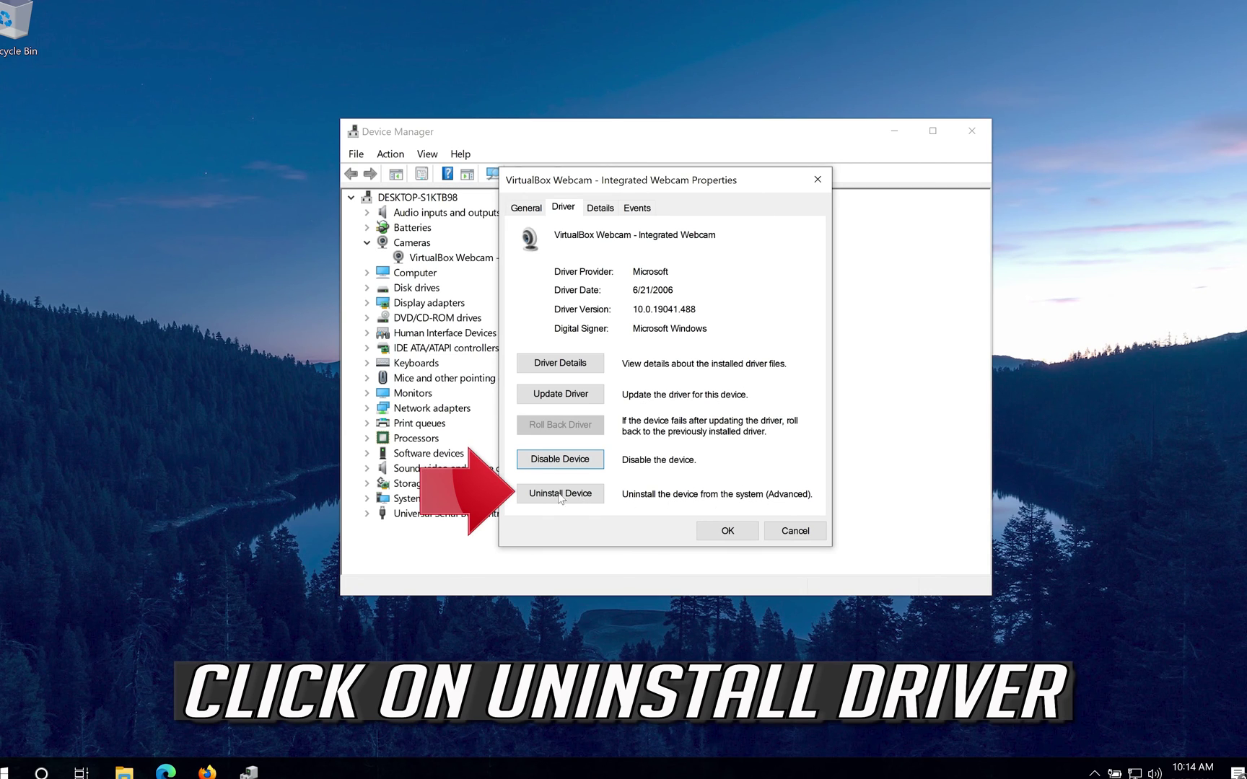
Uninstall the VirtualBox Webcam device from the Driver tab and confirm.
{"action": "left_click", "coordinate": [560, 494]}
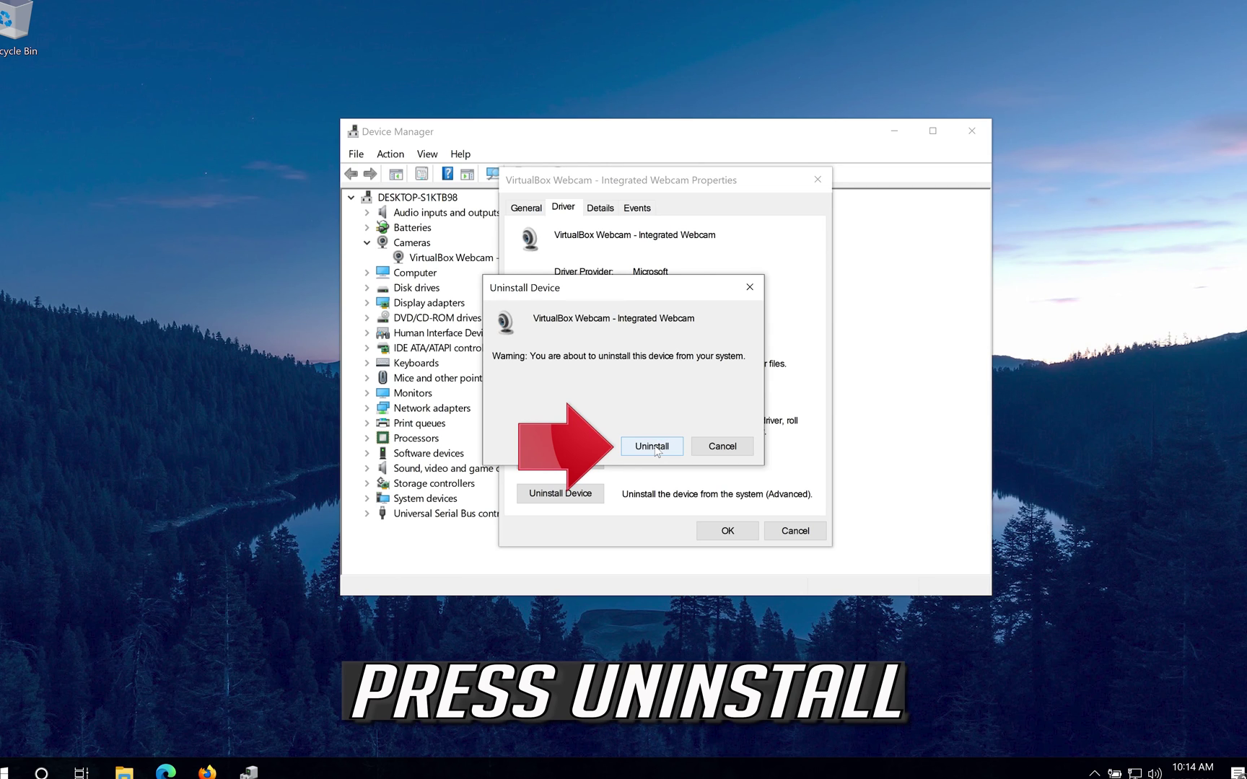
{"action": "left_click", "coordinate": [651, 447]}
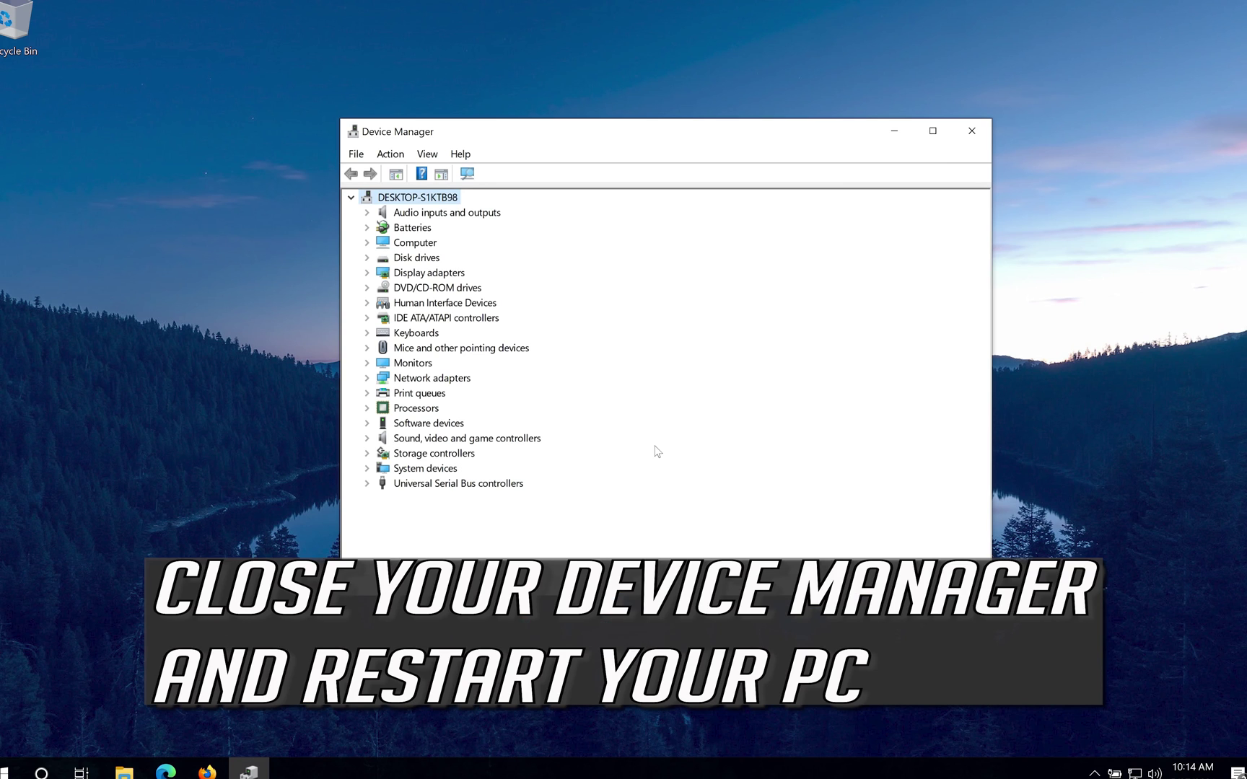
Close Device Manager and choose Restart under the Start menu's Power button.
{"action": "left_click", "coordinate": [981, 130]}
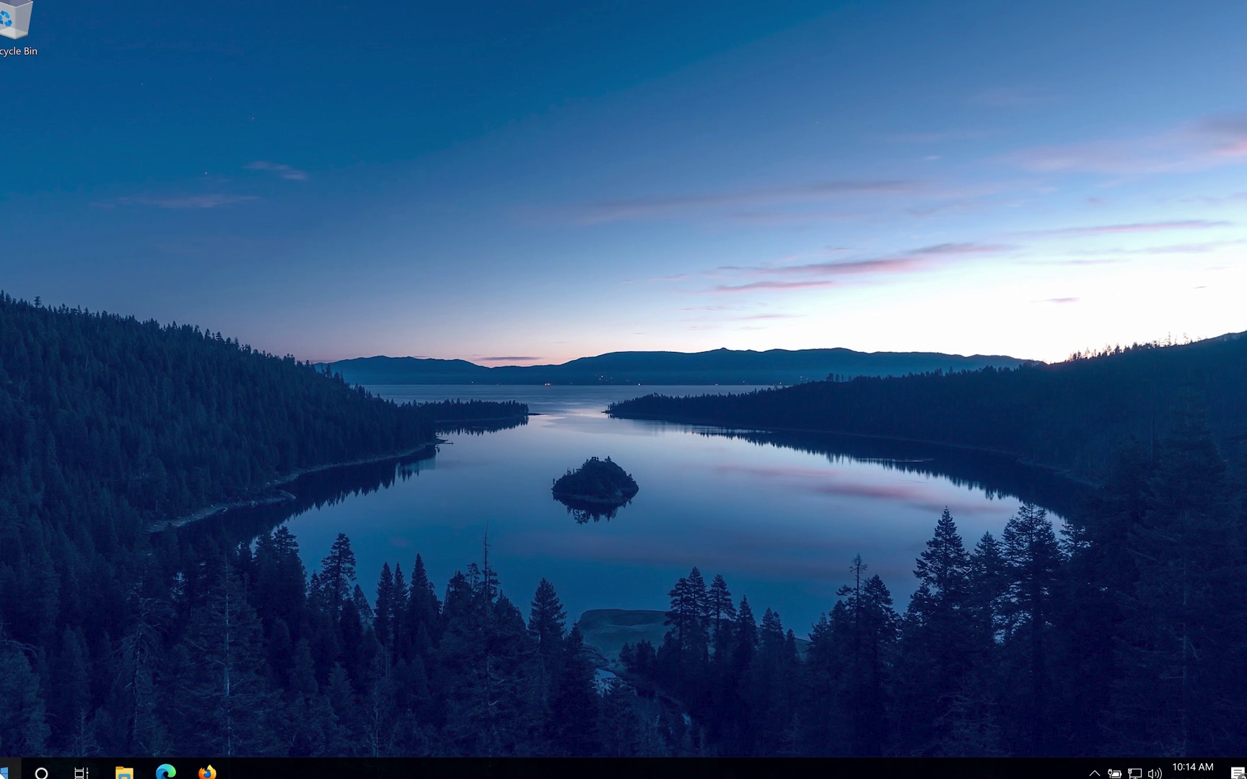
{"action": "left_click", "coordinate": [9, 772]}
{"action": "left_click", "coordinate": [10, 737]}
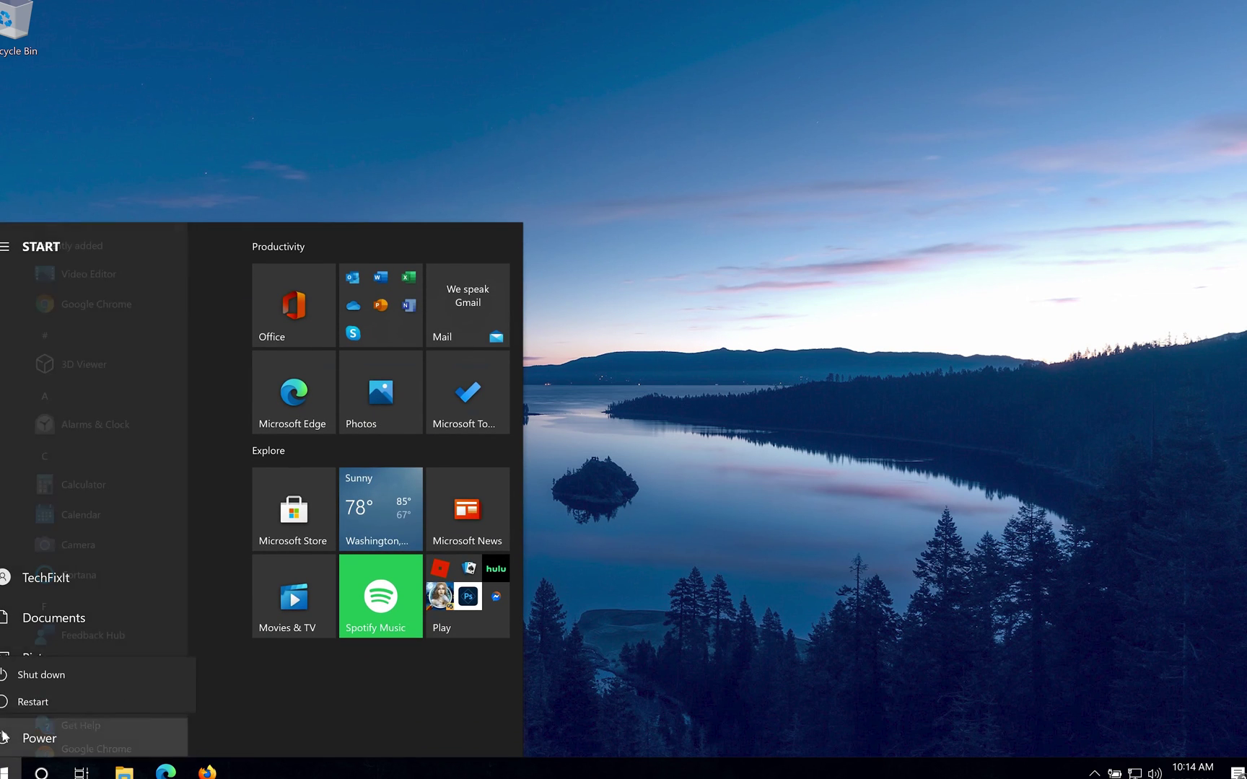
{"action": "left_click", "coordinate": [38, 697]}
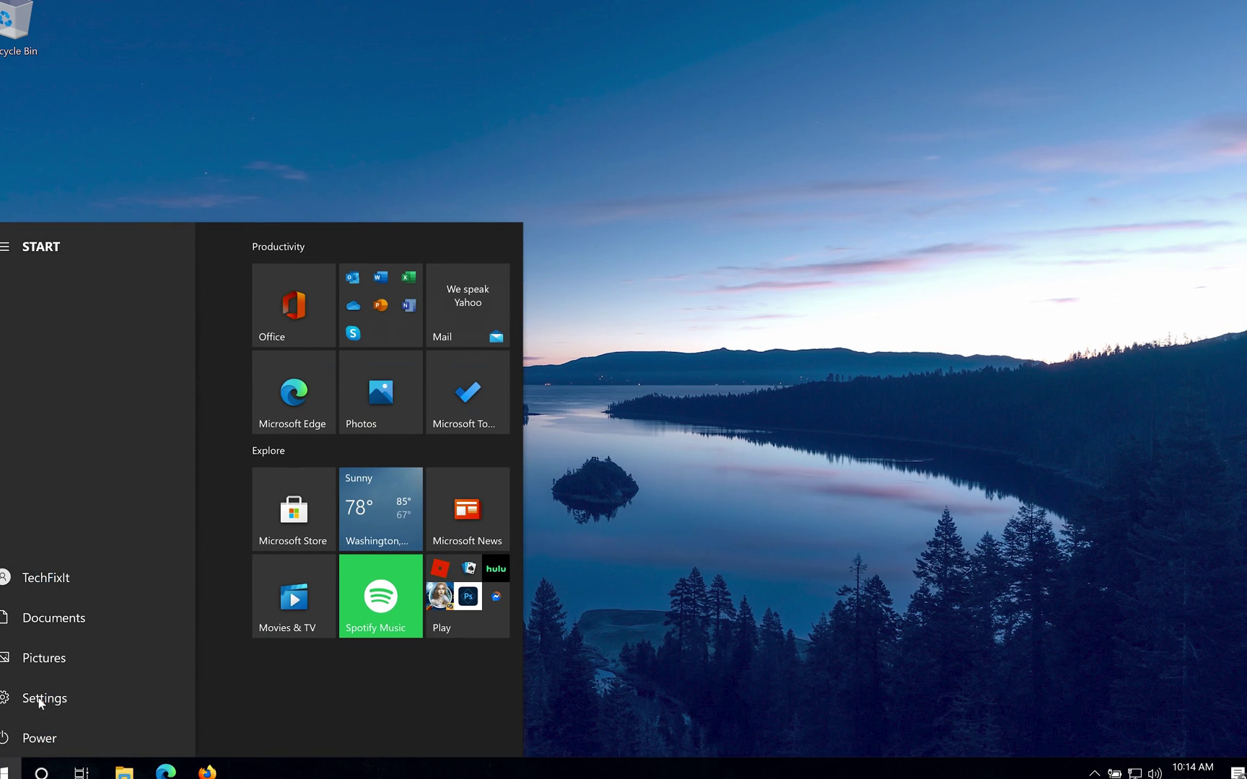